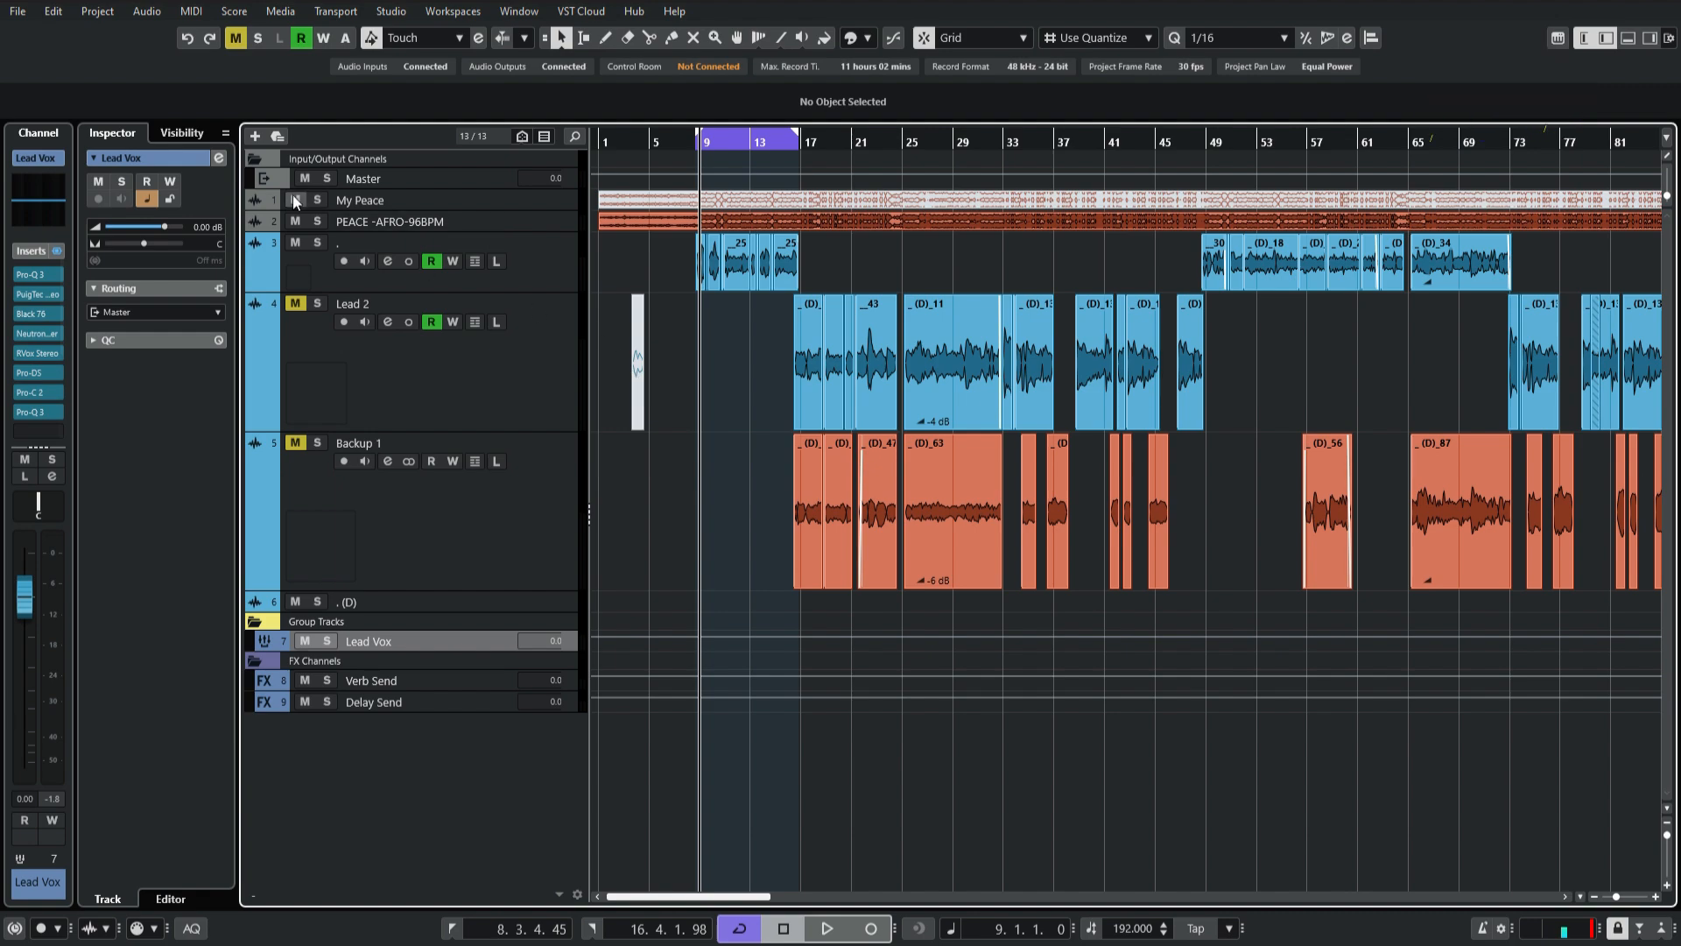
Open the mixer and inspect the low-cut filter in the Lead Vox channel's first Pro-Q 3 insert.
{"action": "key", "text": "F3"}
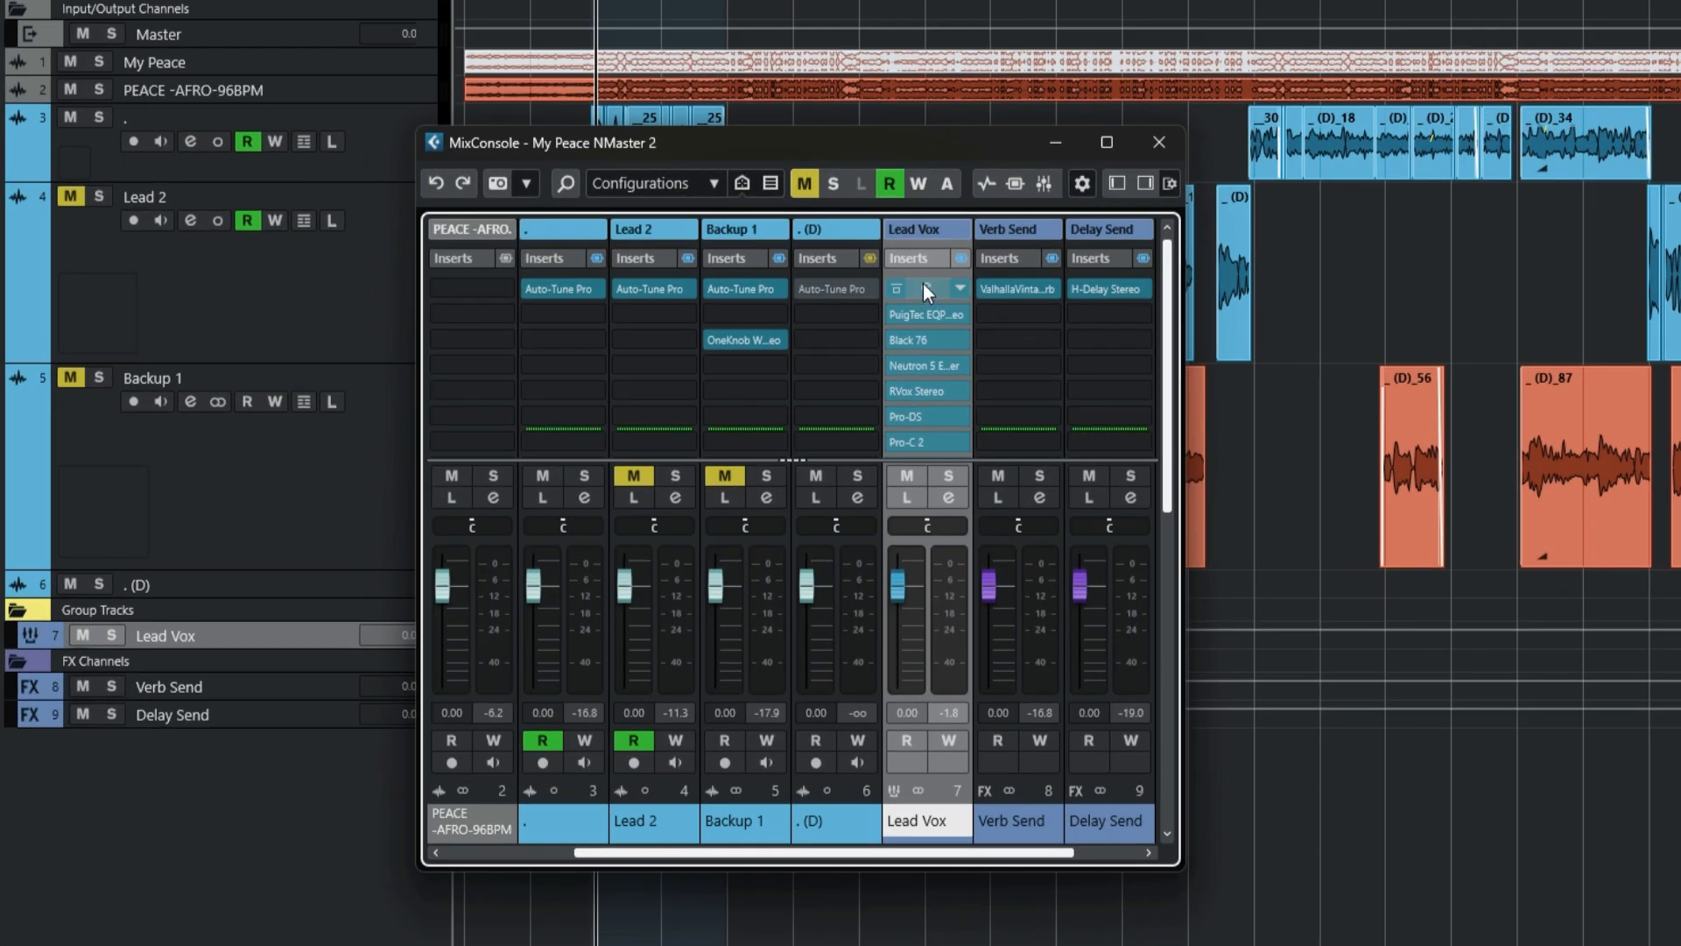
{"action": "left_click", "coordinate": [954, 374]}
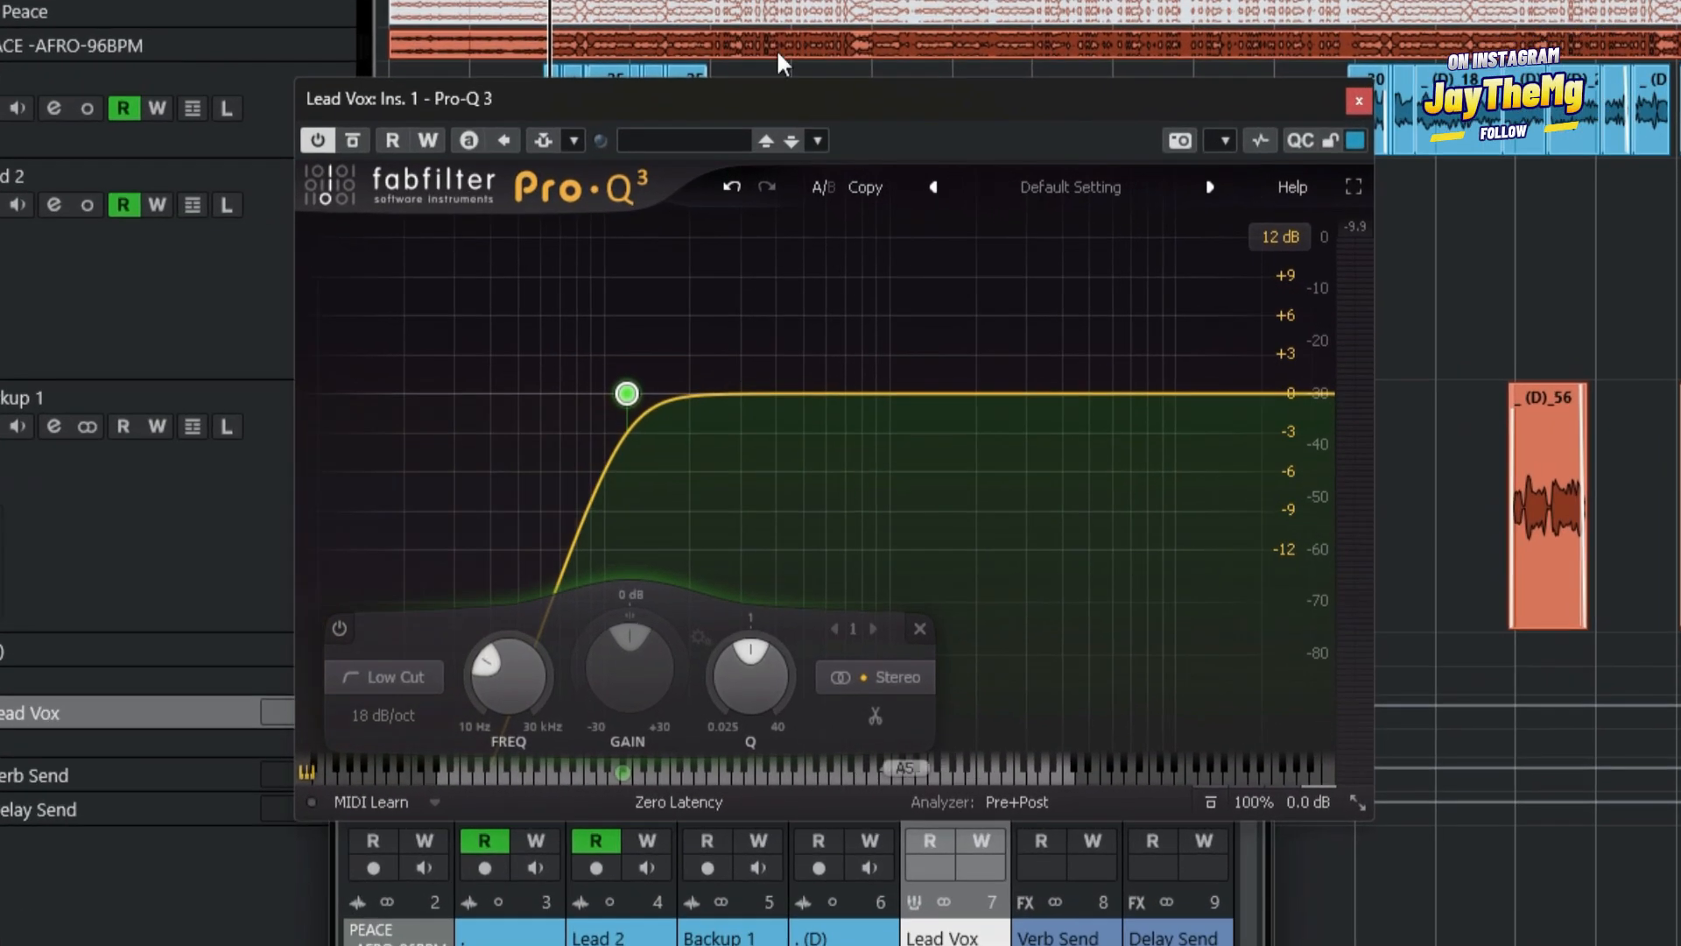
{"action": "left_click_drag", "start_coordinate": [794, 97], "coordinate": [802, 52]}
{"action": "mouse_move", "coordinate": [685, 329]}
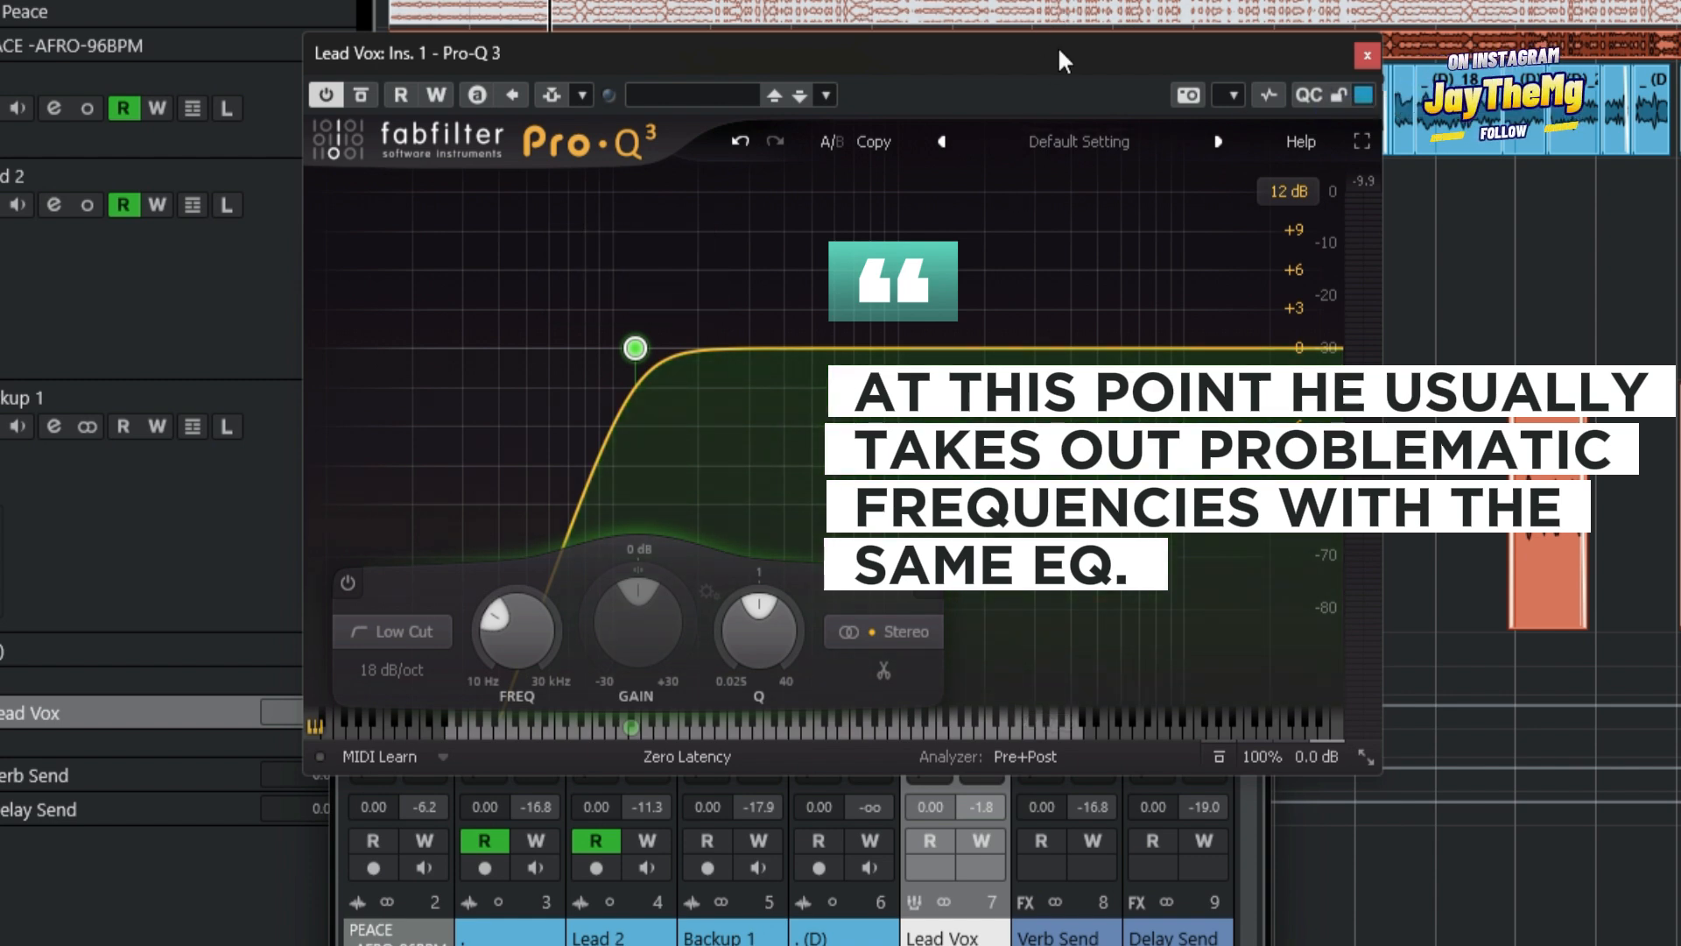
{"action": "left_click", "coordinate": [1367, 55]}
Inspect the high-frequency boost in the Lead Vox channel's PuigTec EQP1A insert and the settings of its Black 76 limiter.
{"action": "left_click", "coordinate": [960, 322]}
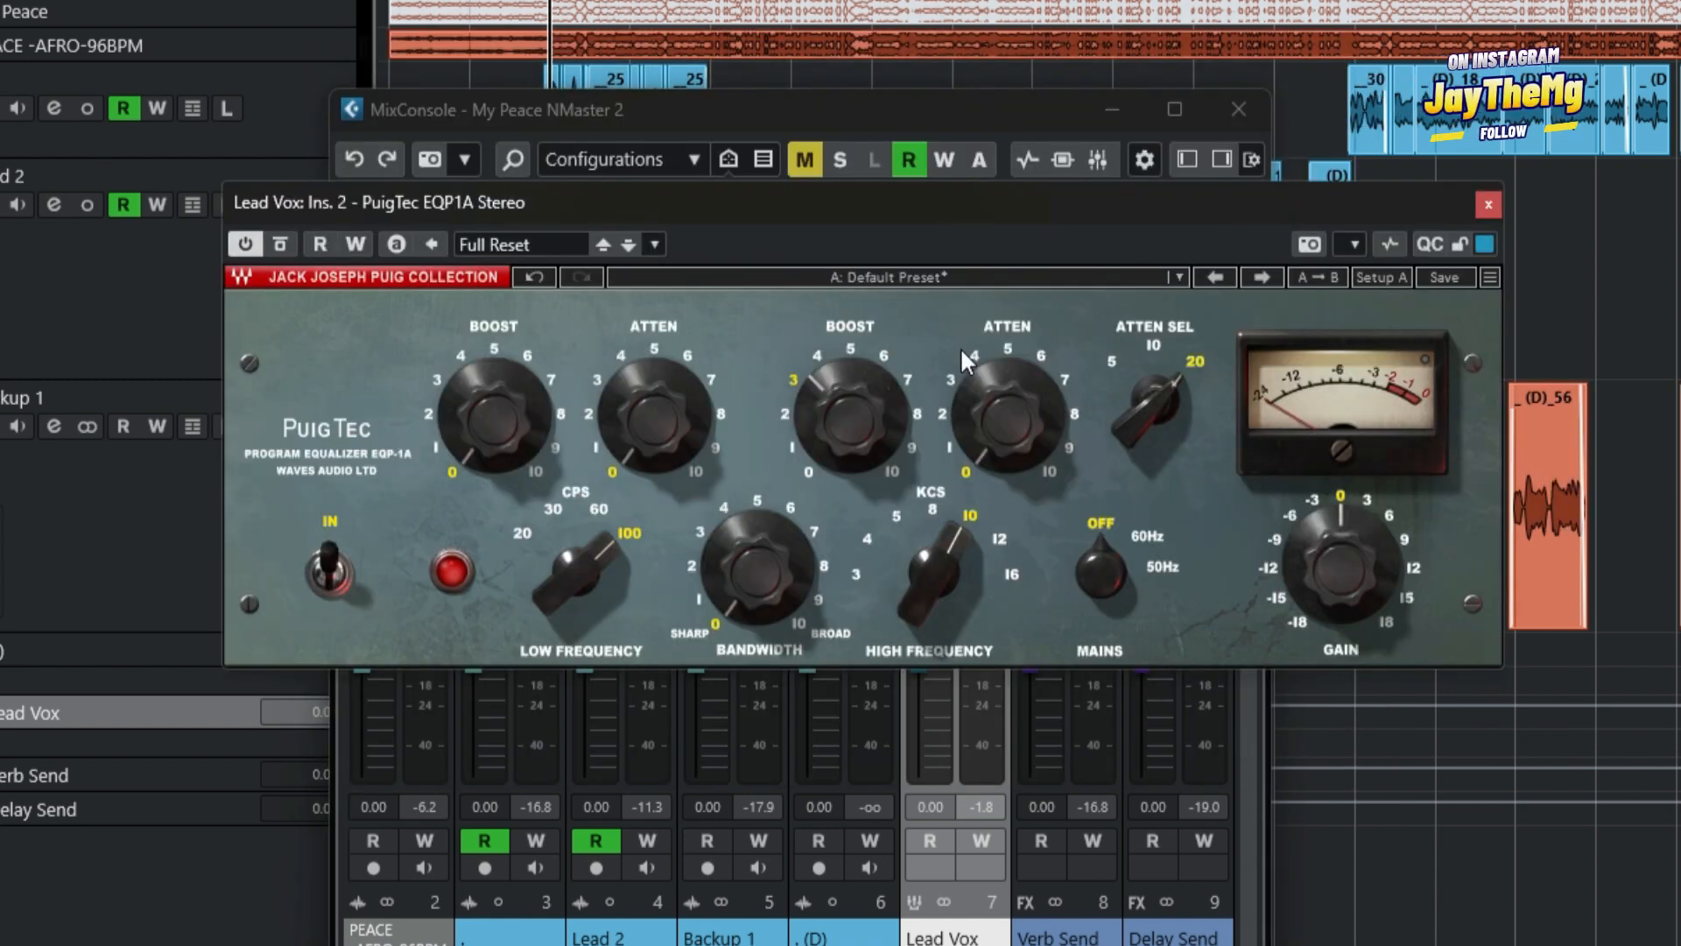
{"action": "left_click_drag", "start_coordinate": [939, 204], "coordinate": [944, 198]}
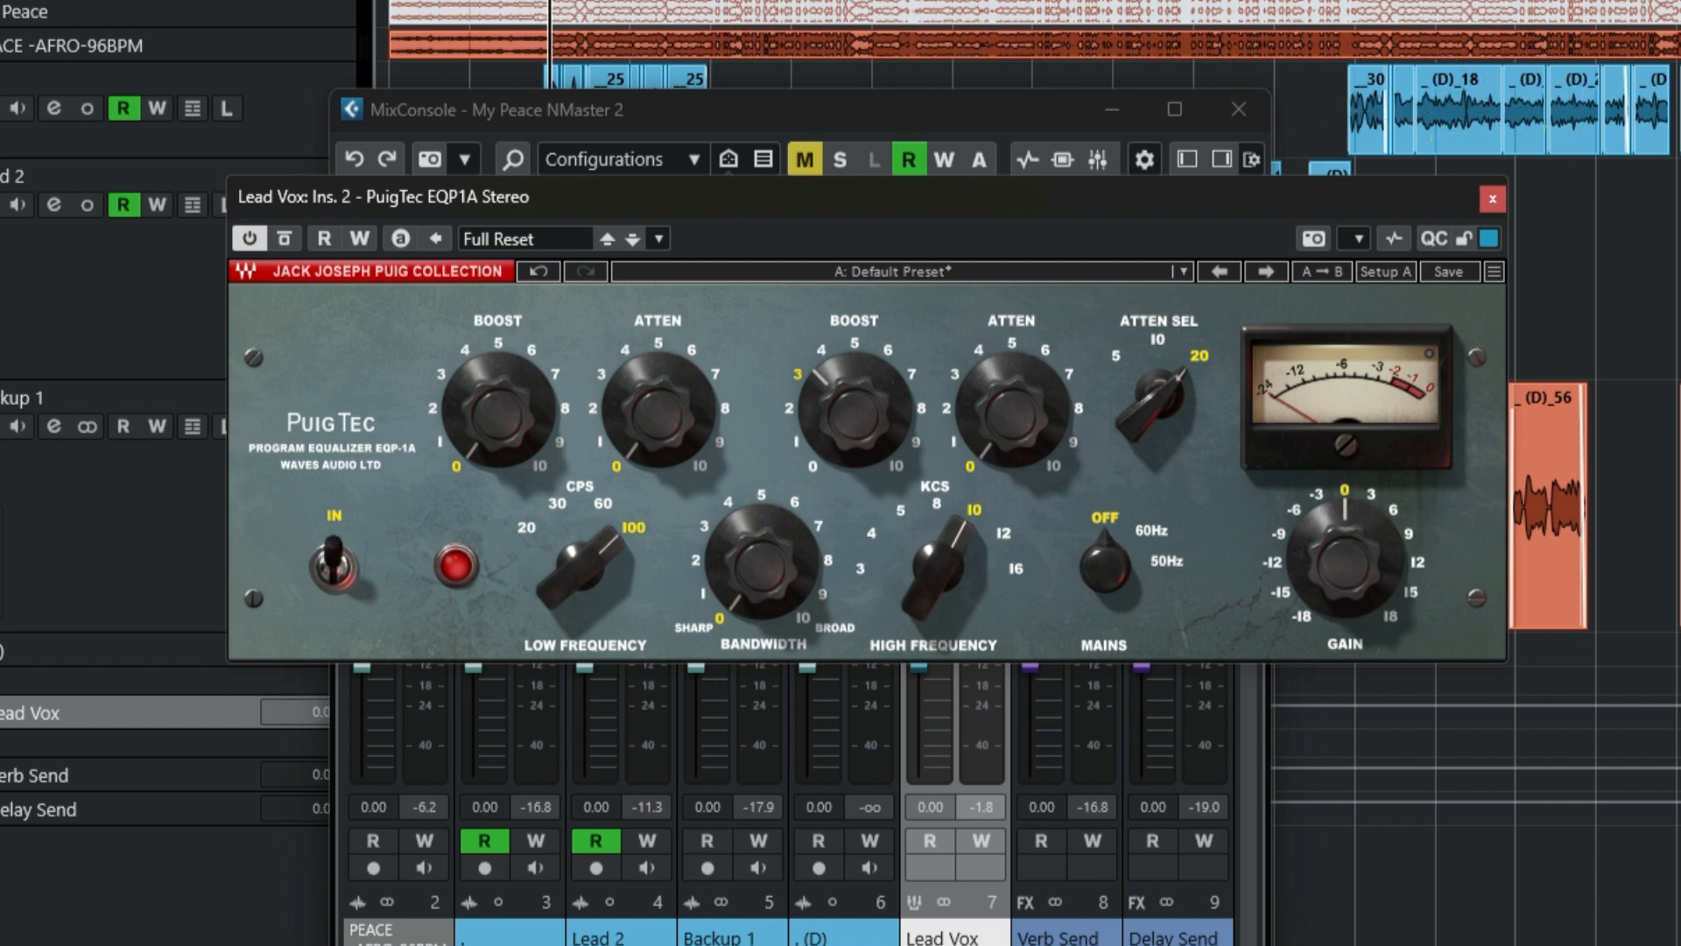
{"action": "mouse_move", "coordinate": [855, 411]}
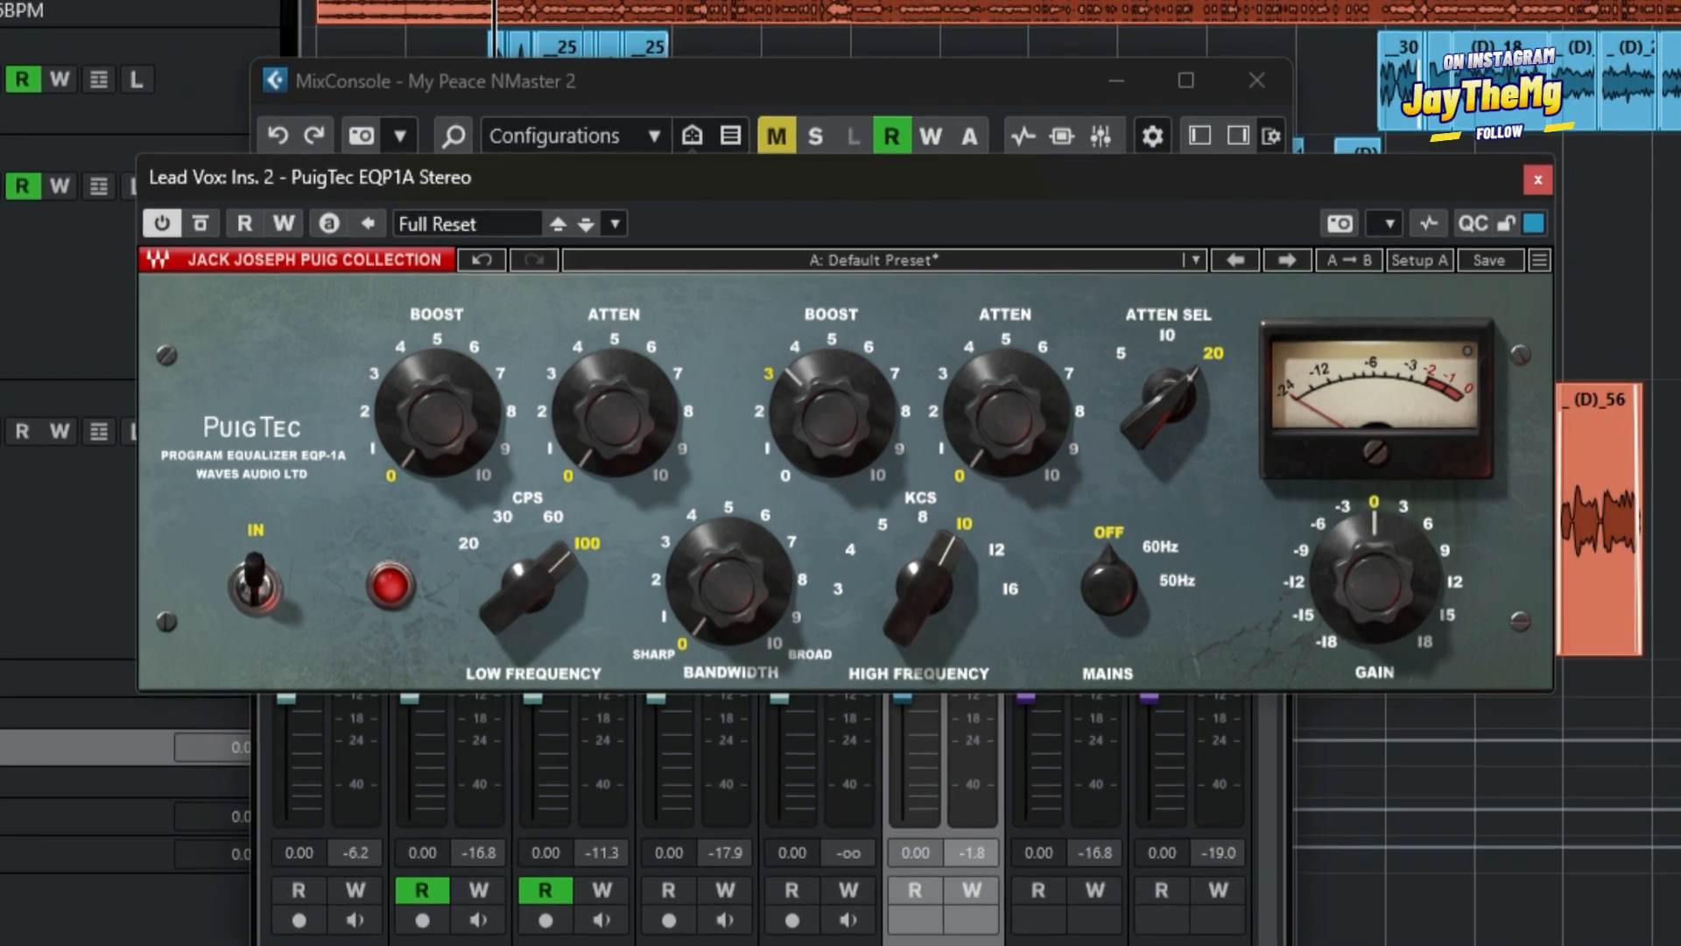
{"action": "left_click_drag", "start_coordinate": [936, 573], "coordinate": [921, 593]}
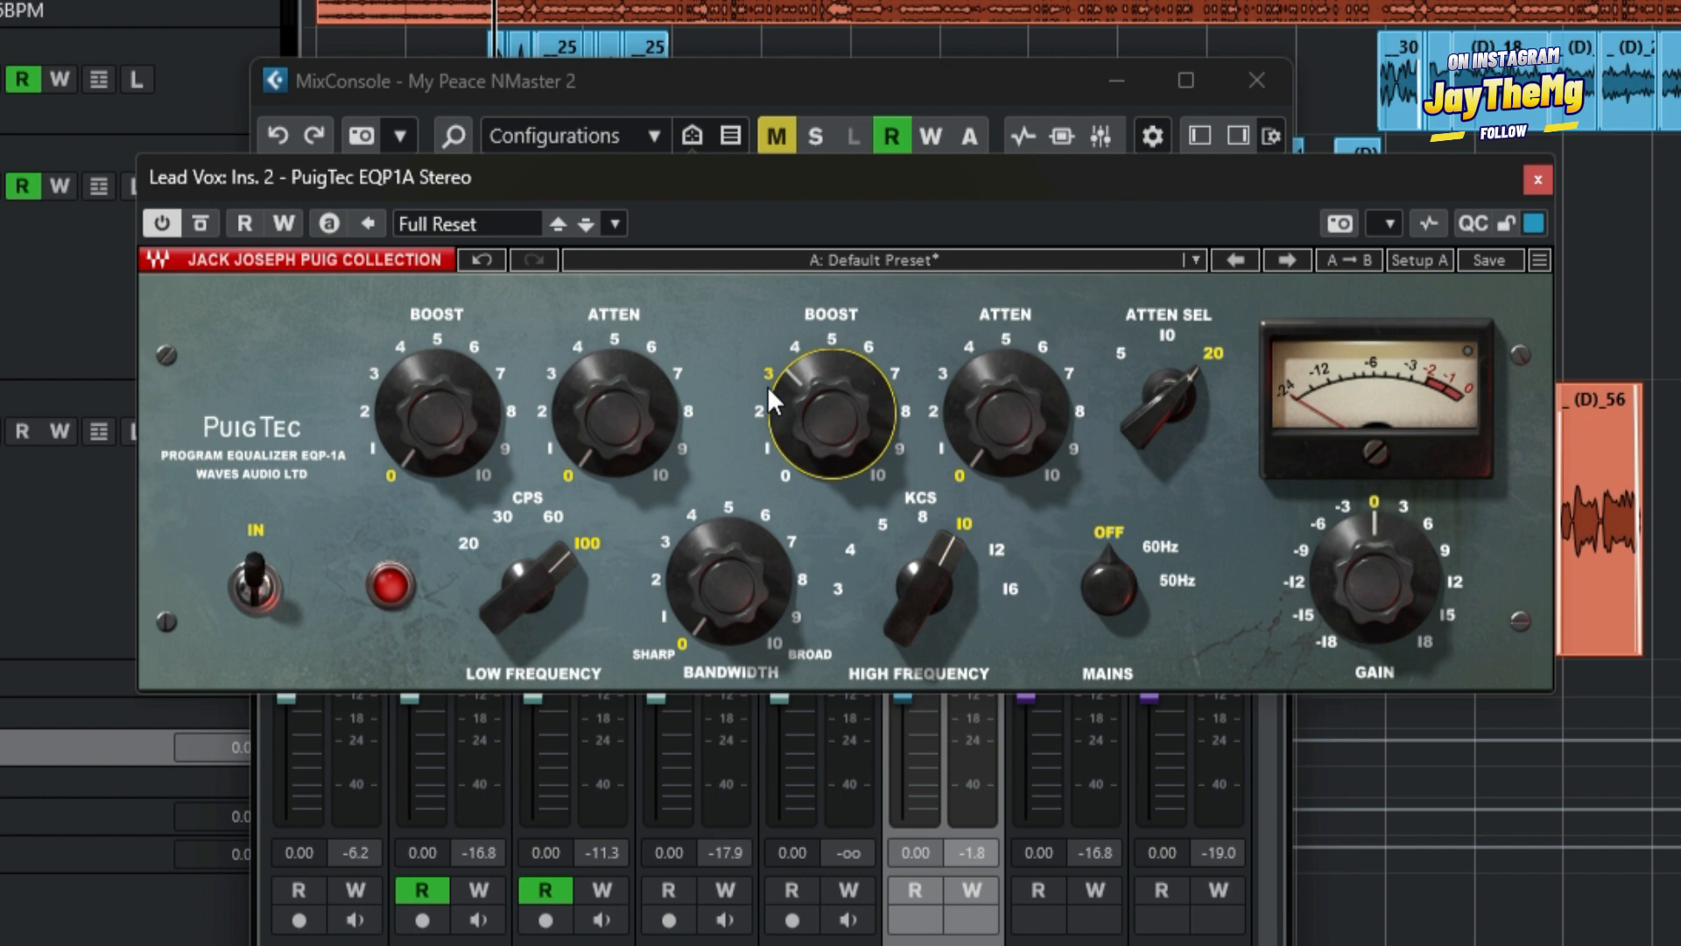
{"action": "mouse_move", "coordinate": [832, 416]}
{"action": "left_click", "coordinate": [1540, 182]}
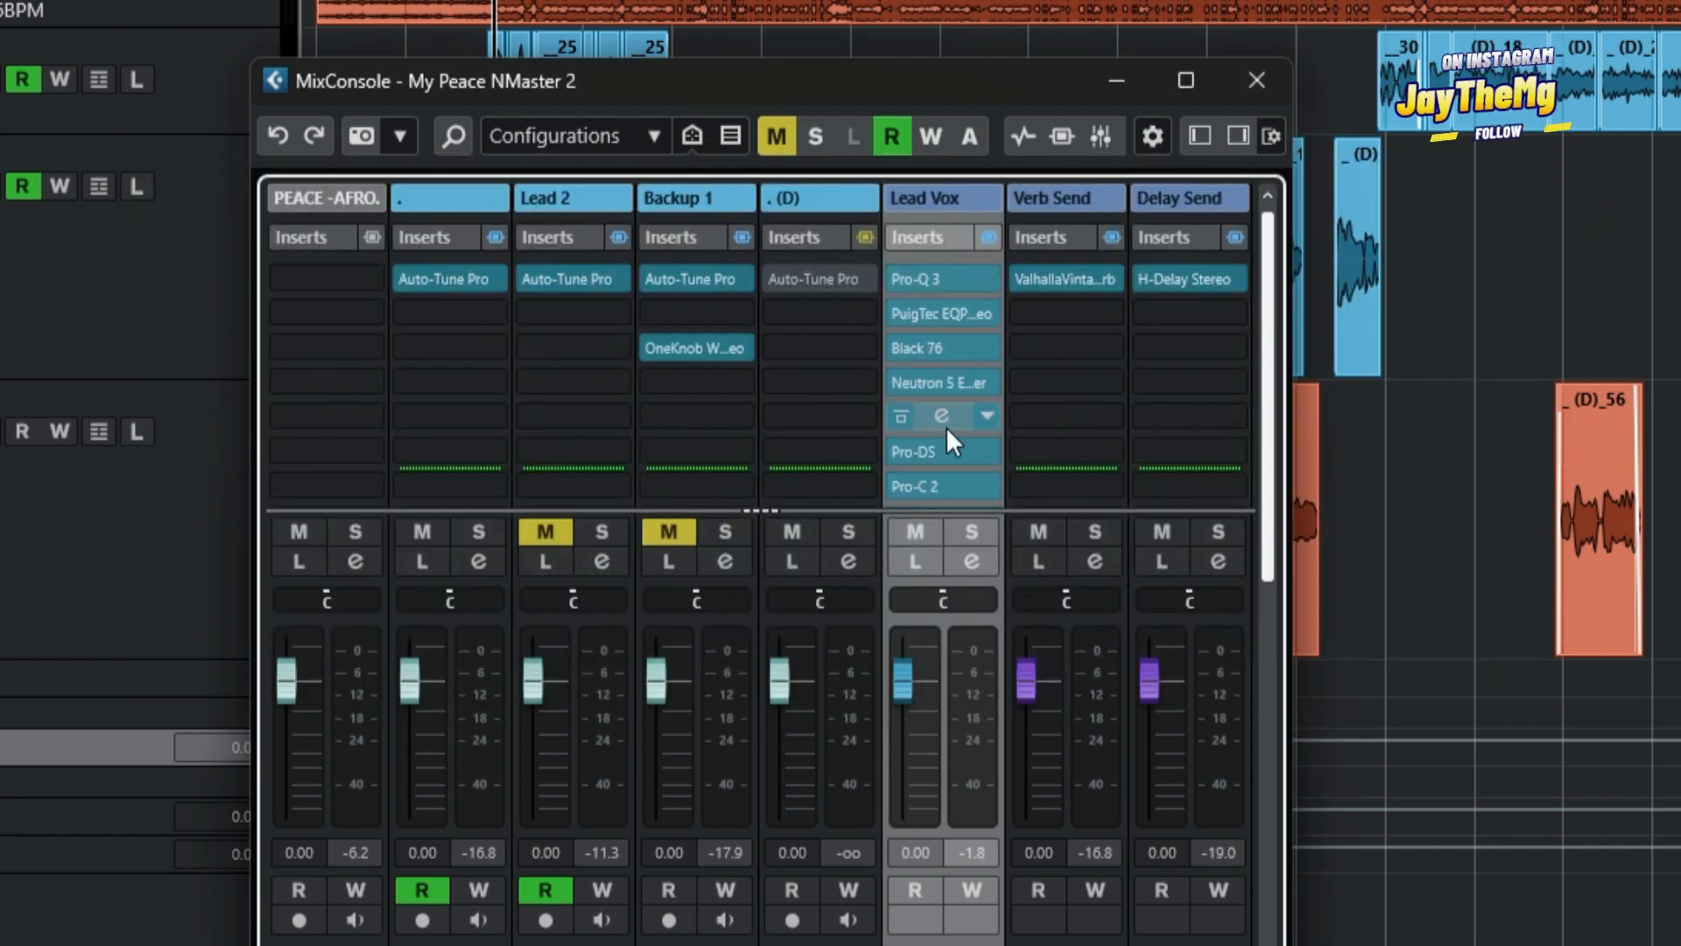
{"action": "left_click", "coordinate": [946, 347]}
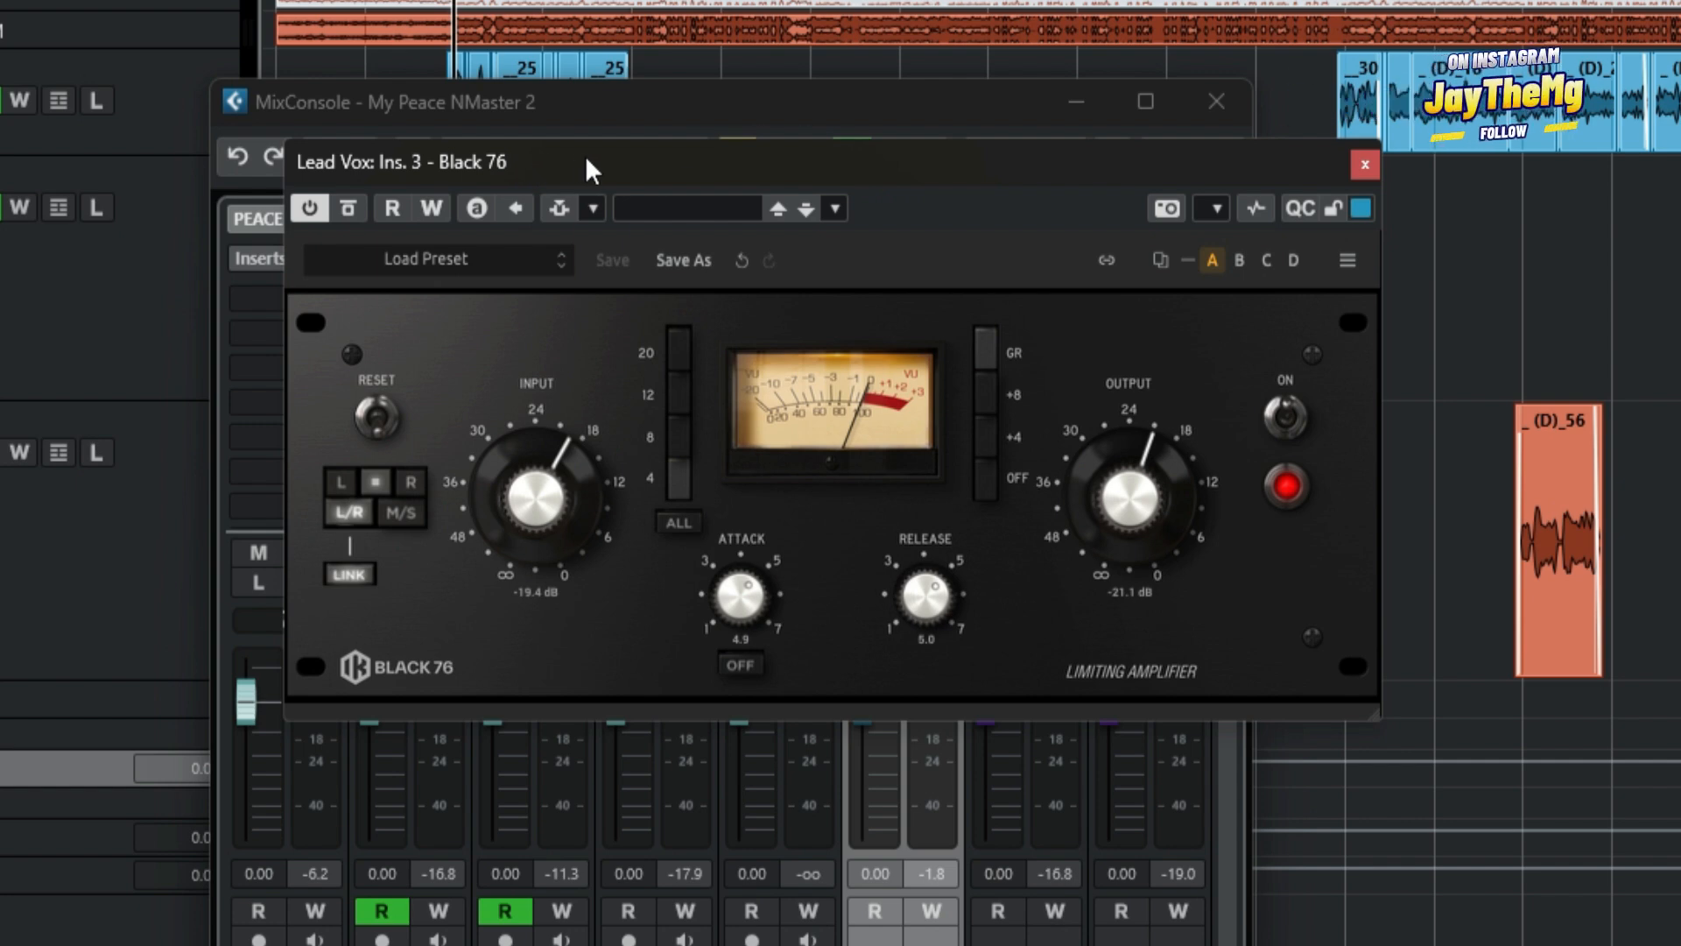
{"action": "left_click_drag", "start_coordinate": [585, 155], "coordinate": [514, 173]}
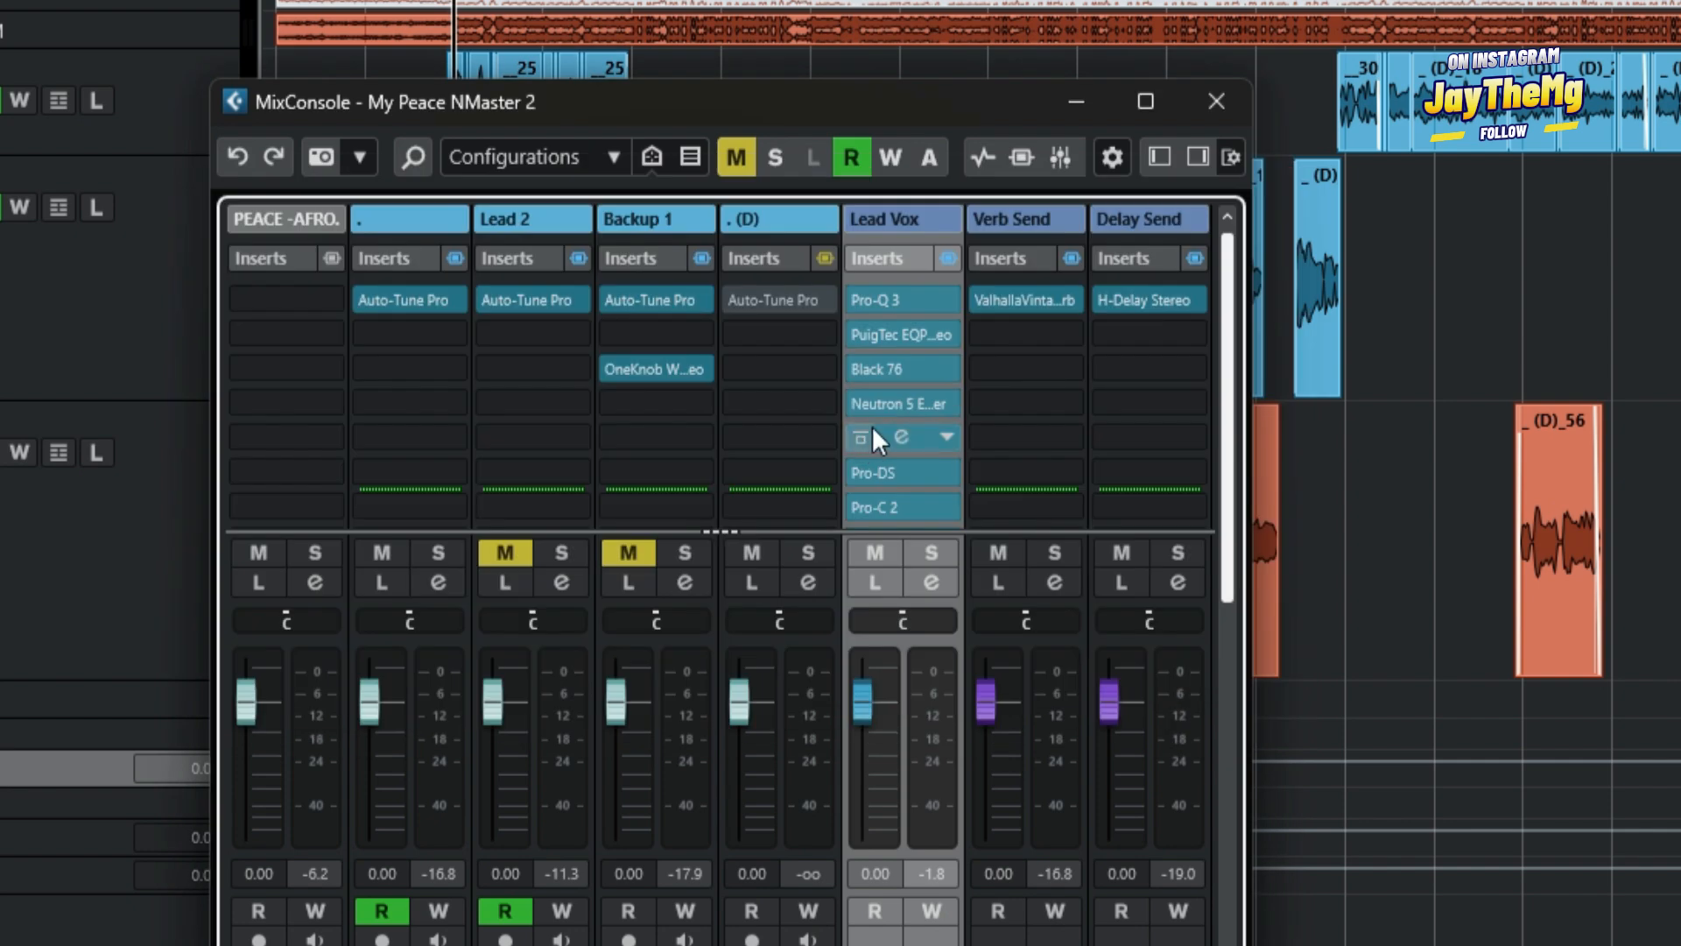
Examine all EQ nodes in the Lead Vox channel's Neutron 5 Equalizer while playing back the vocal.
{"action": "left_click", "coordinate": [906, 401]}
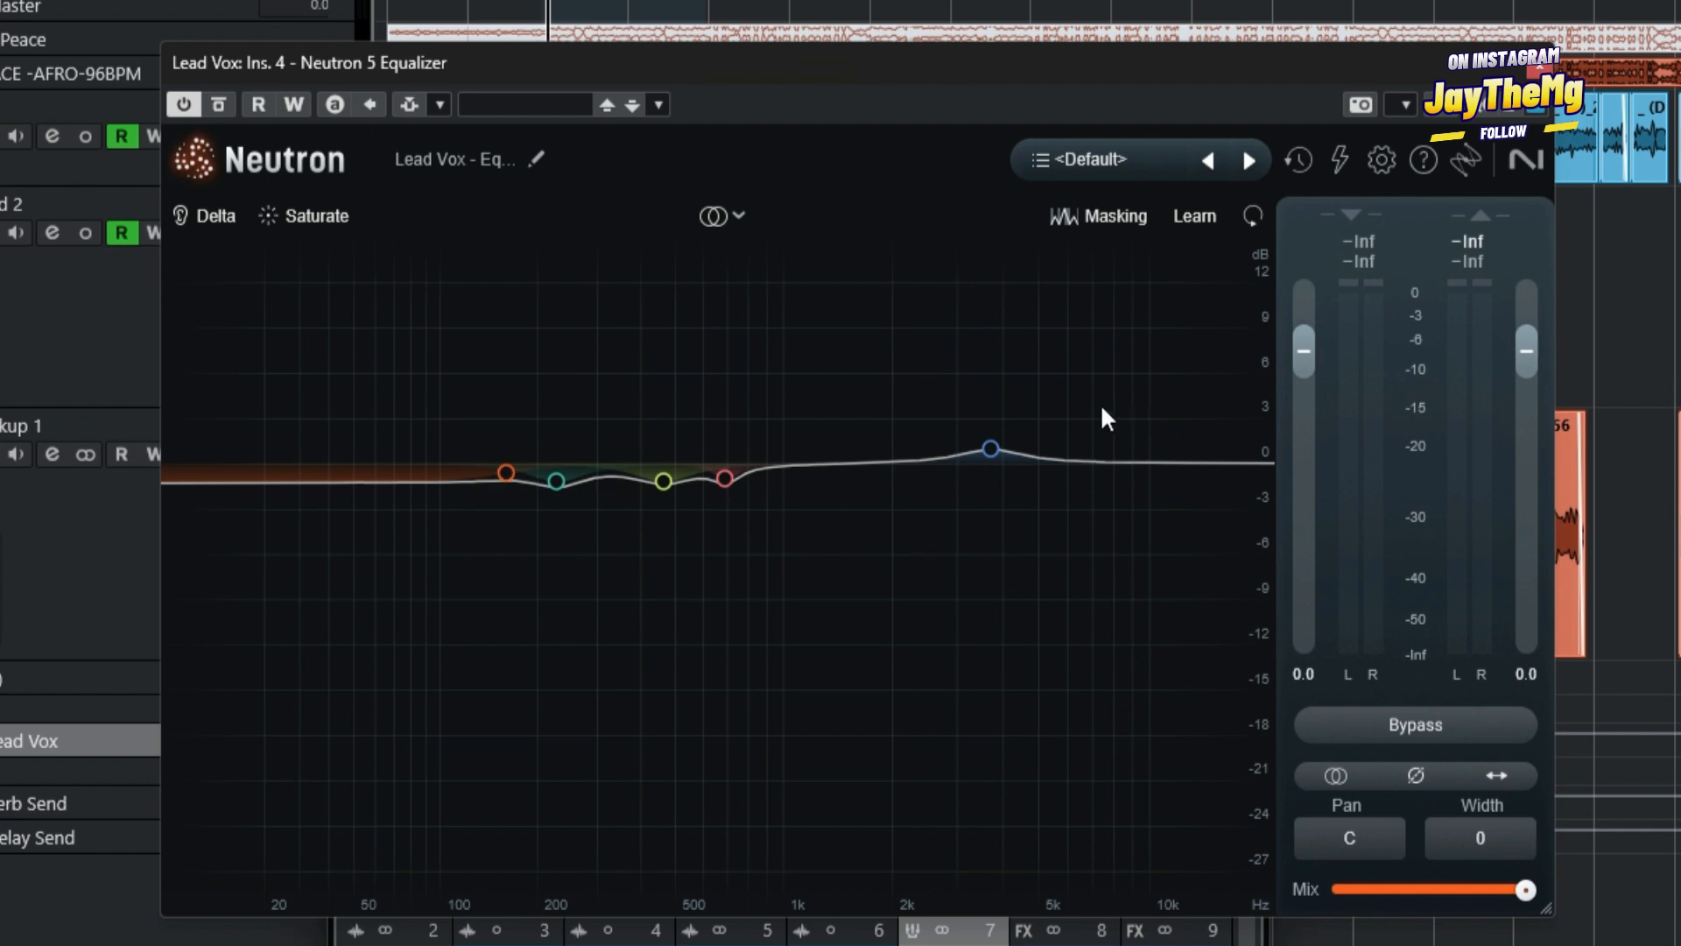
{"action": "left_click_drag", "start_coordinate": [1086, 334], "coordinate": [383, 620]}
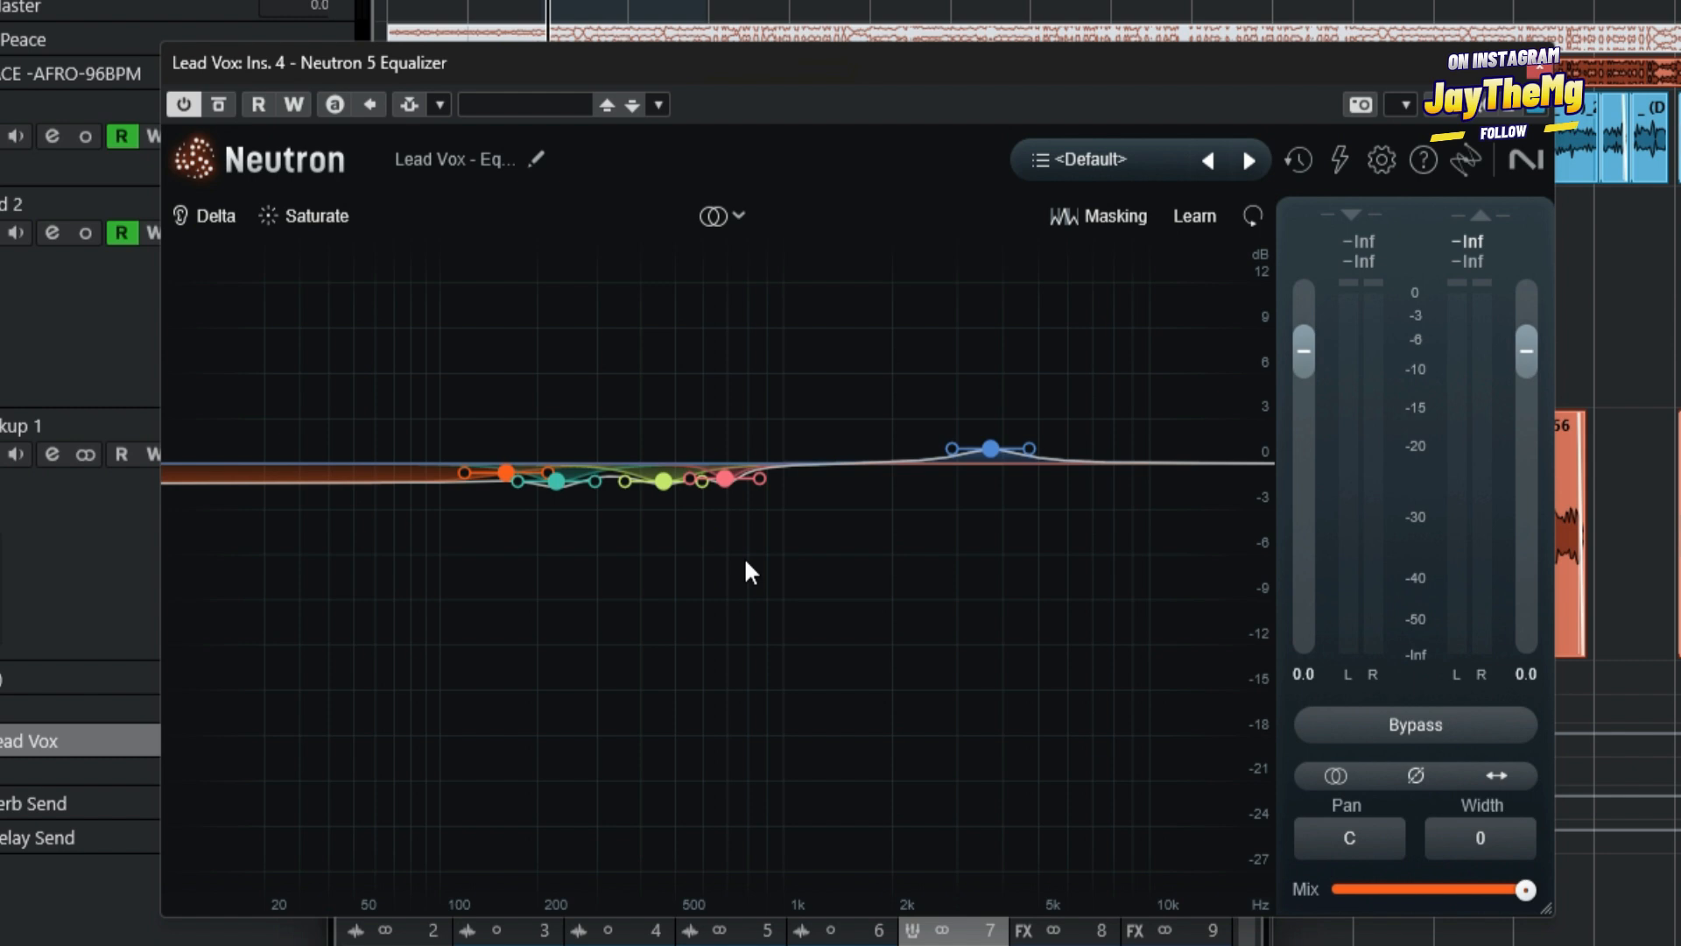
{"action": "left_click", "coordinate": [1191, 219]}
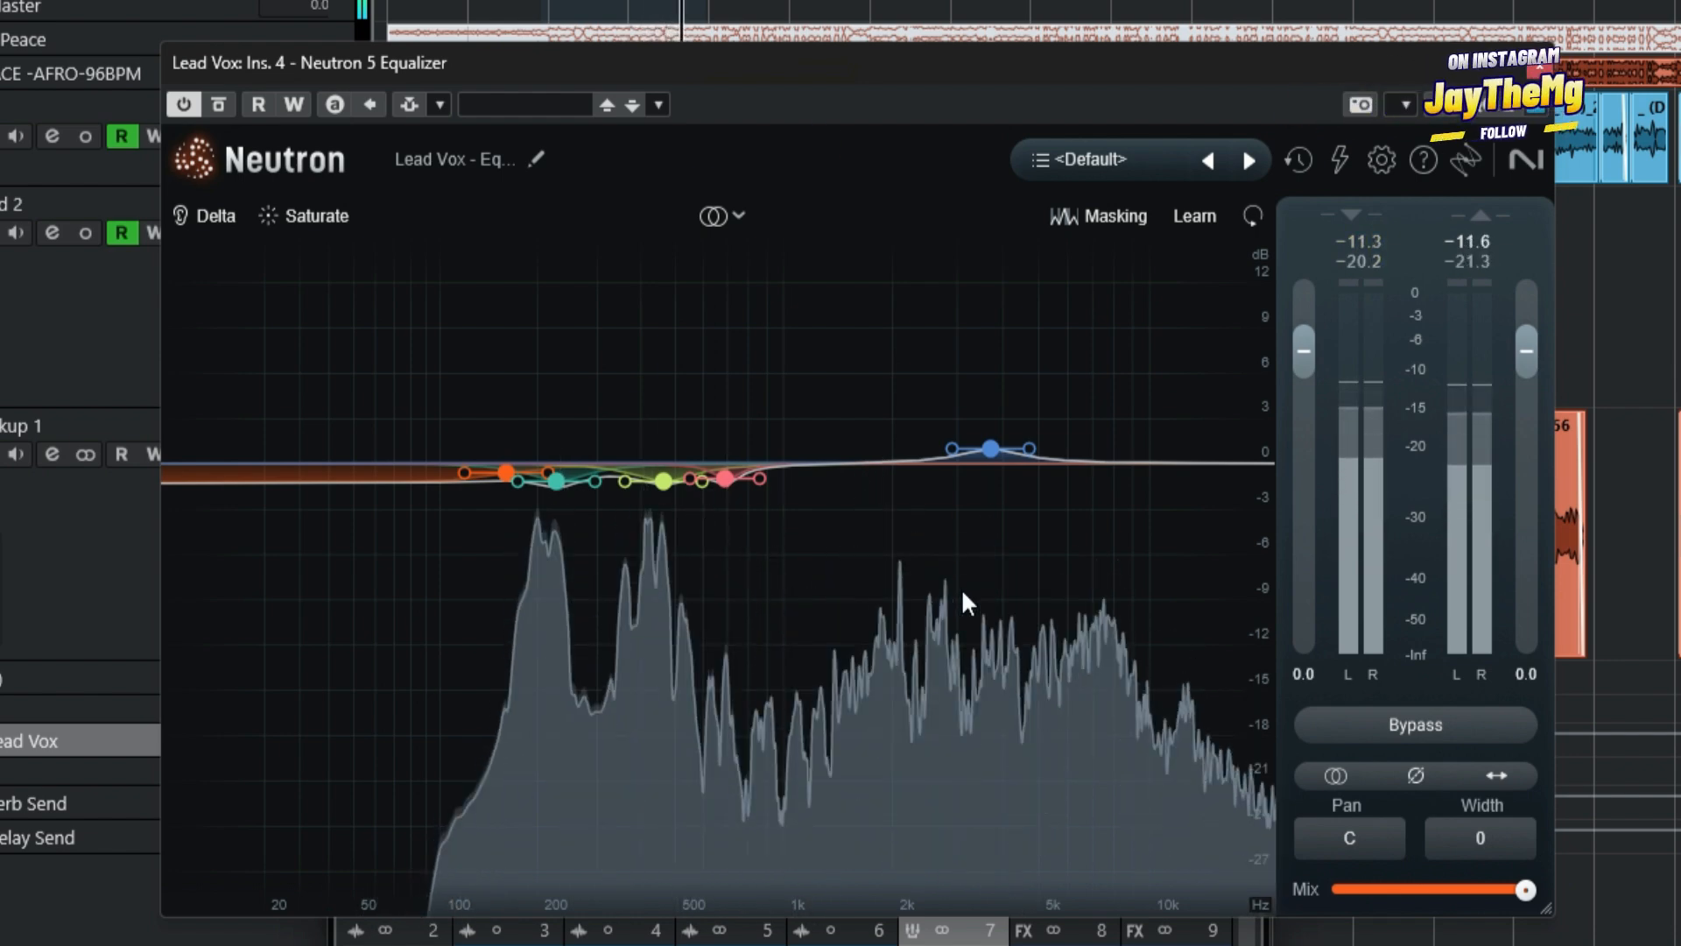
{"action": "key", "text": "space"}
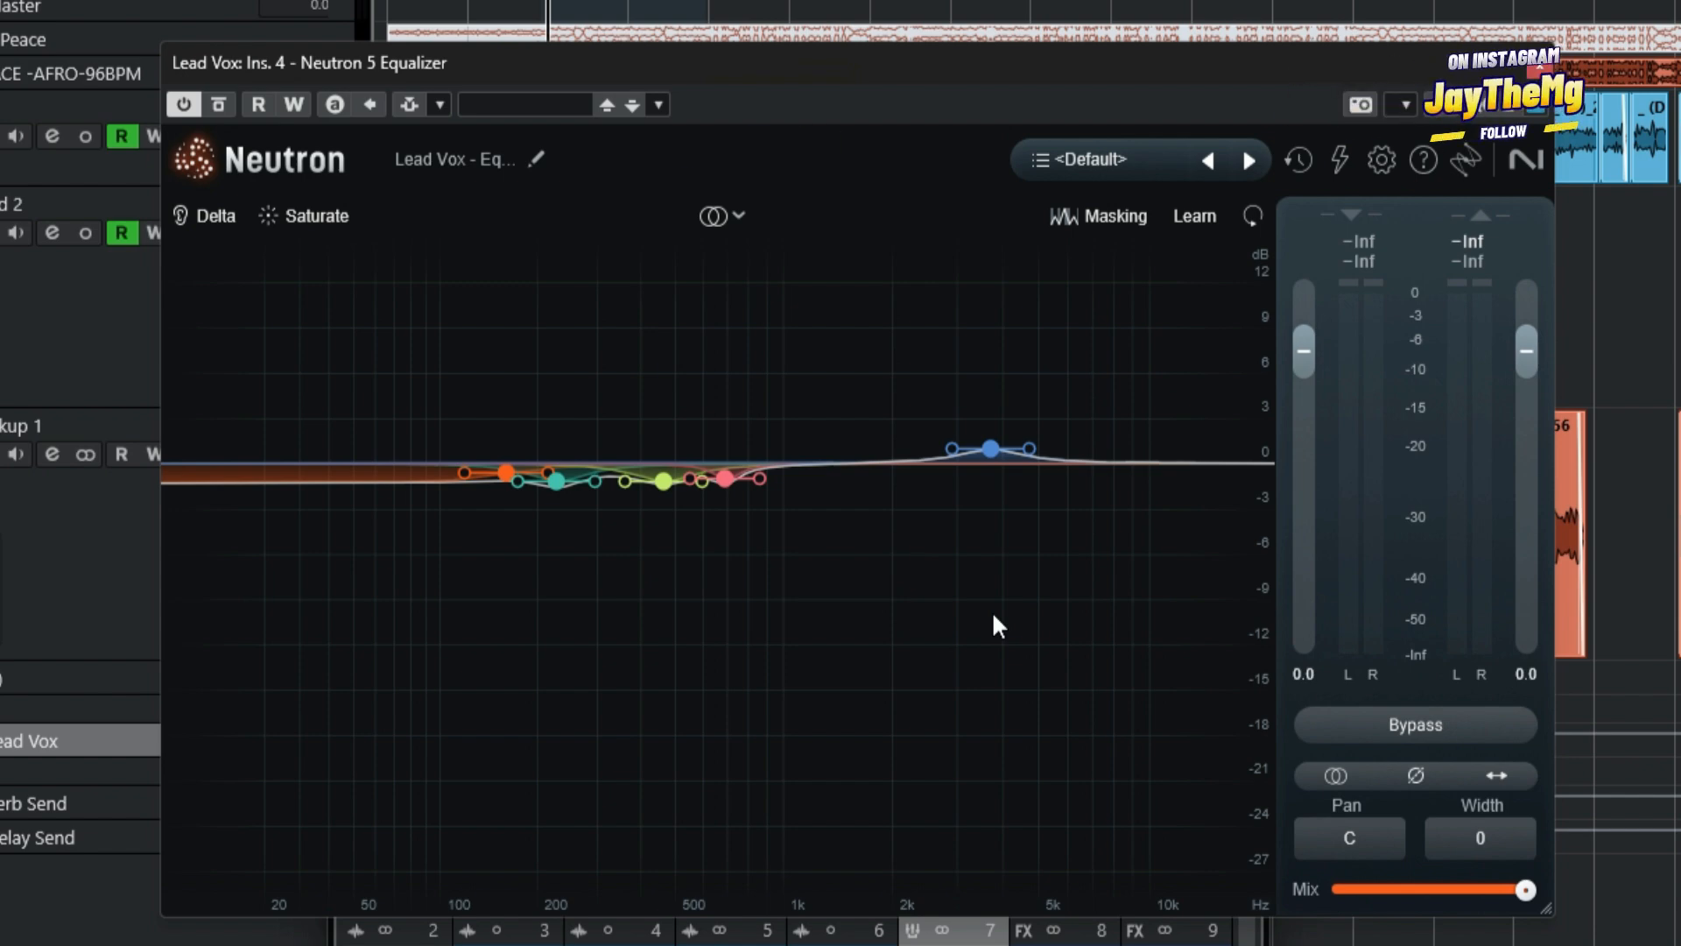
{"action": "left_click", "coordinate": [1540, 64]}
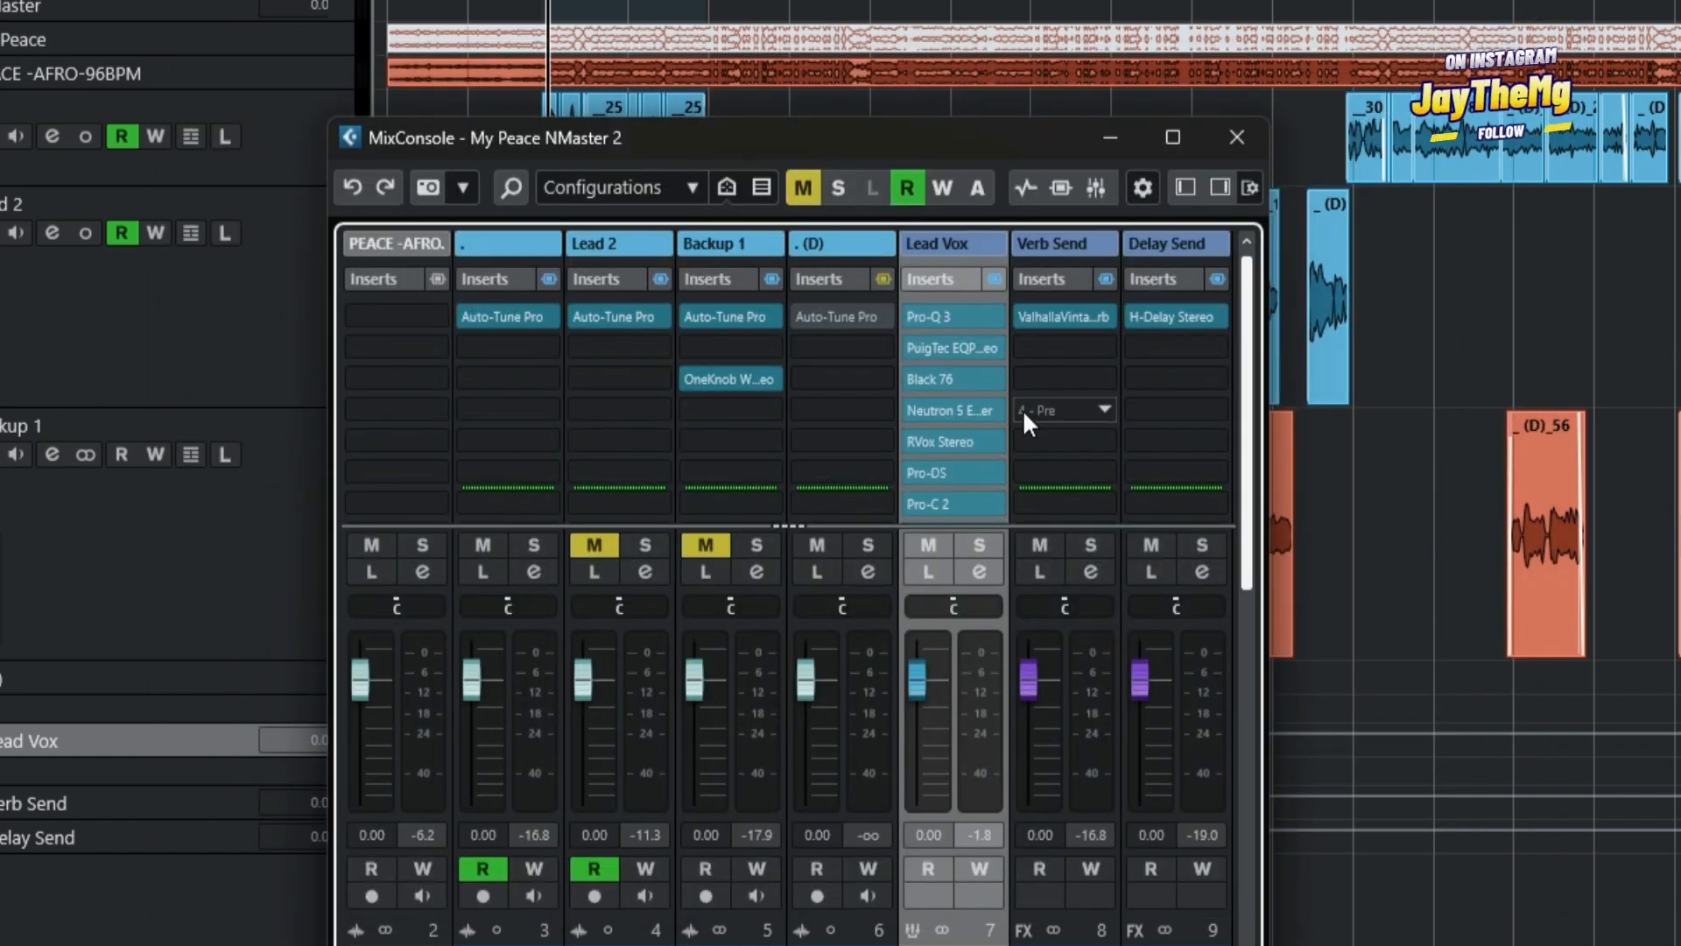
Inspect the compression setting in the Lead Vox channel's RVox insert.
{"action": "mouse_move", "coordinate": [990, 485]}
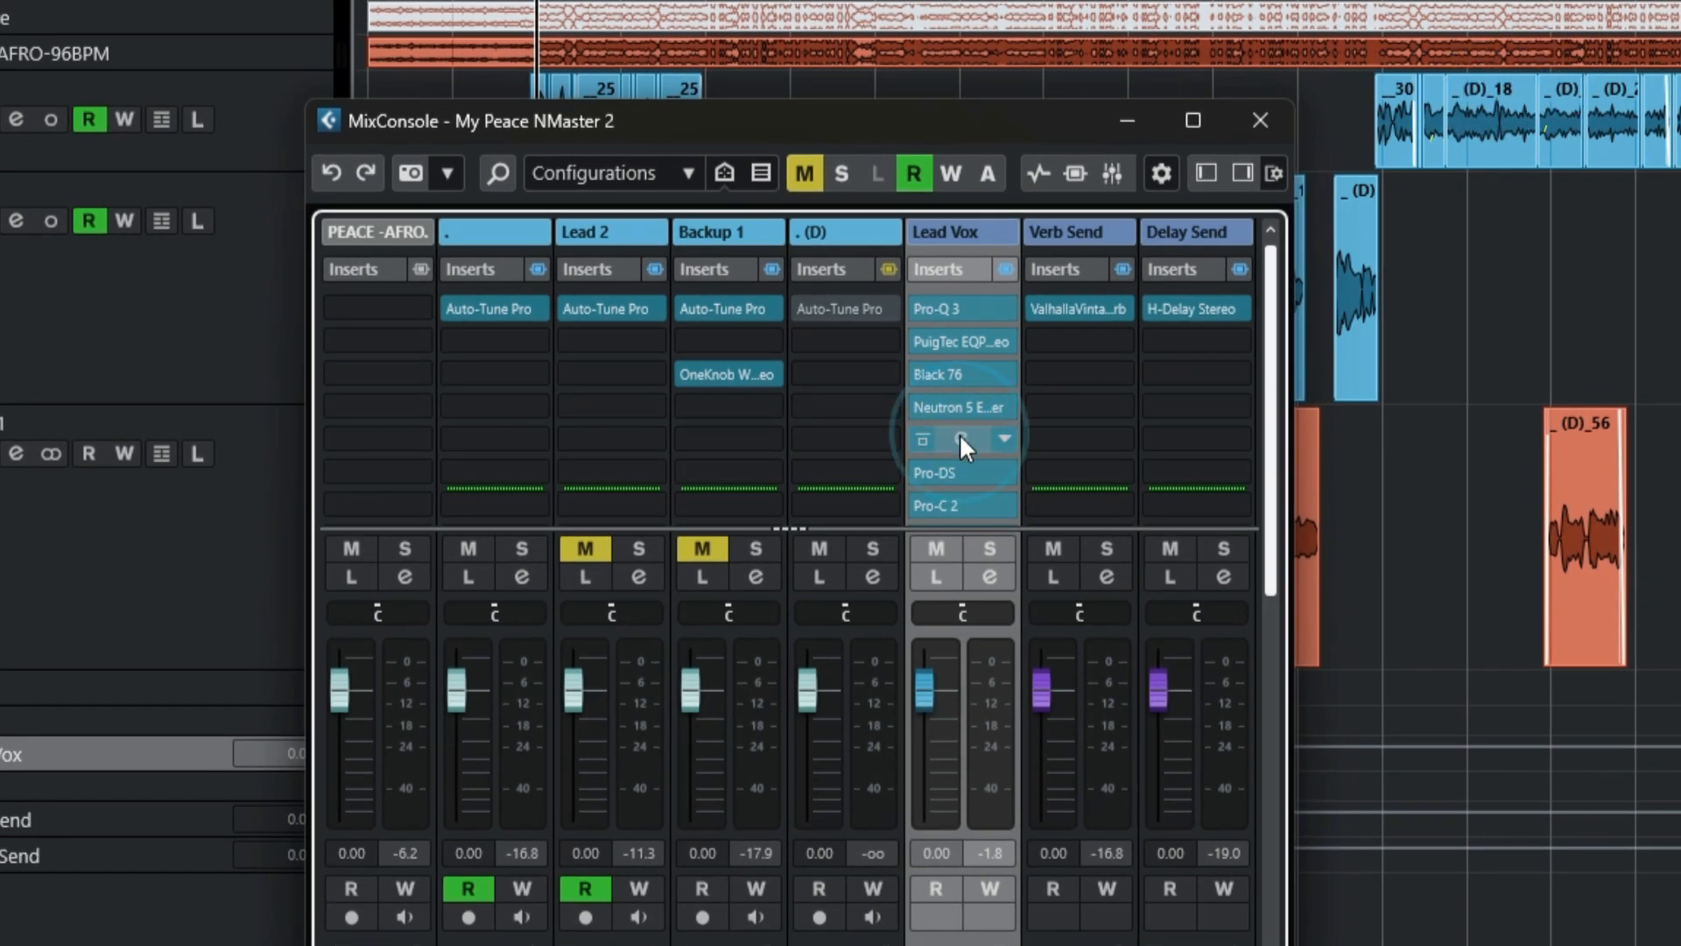
{"action": "left_click", "coordinate": [949, 437]}
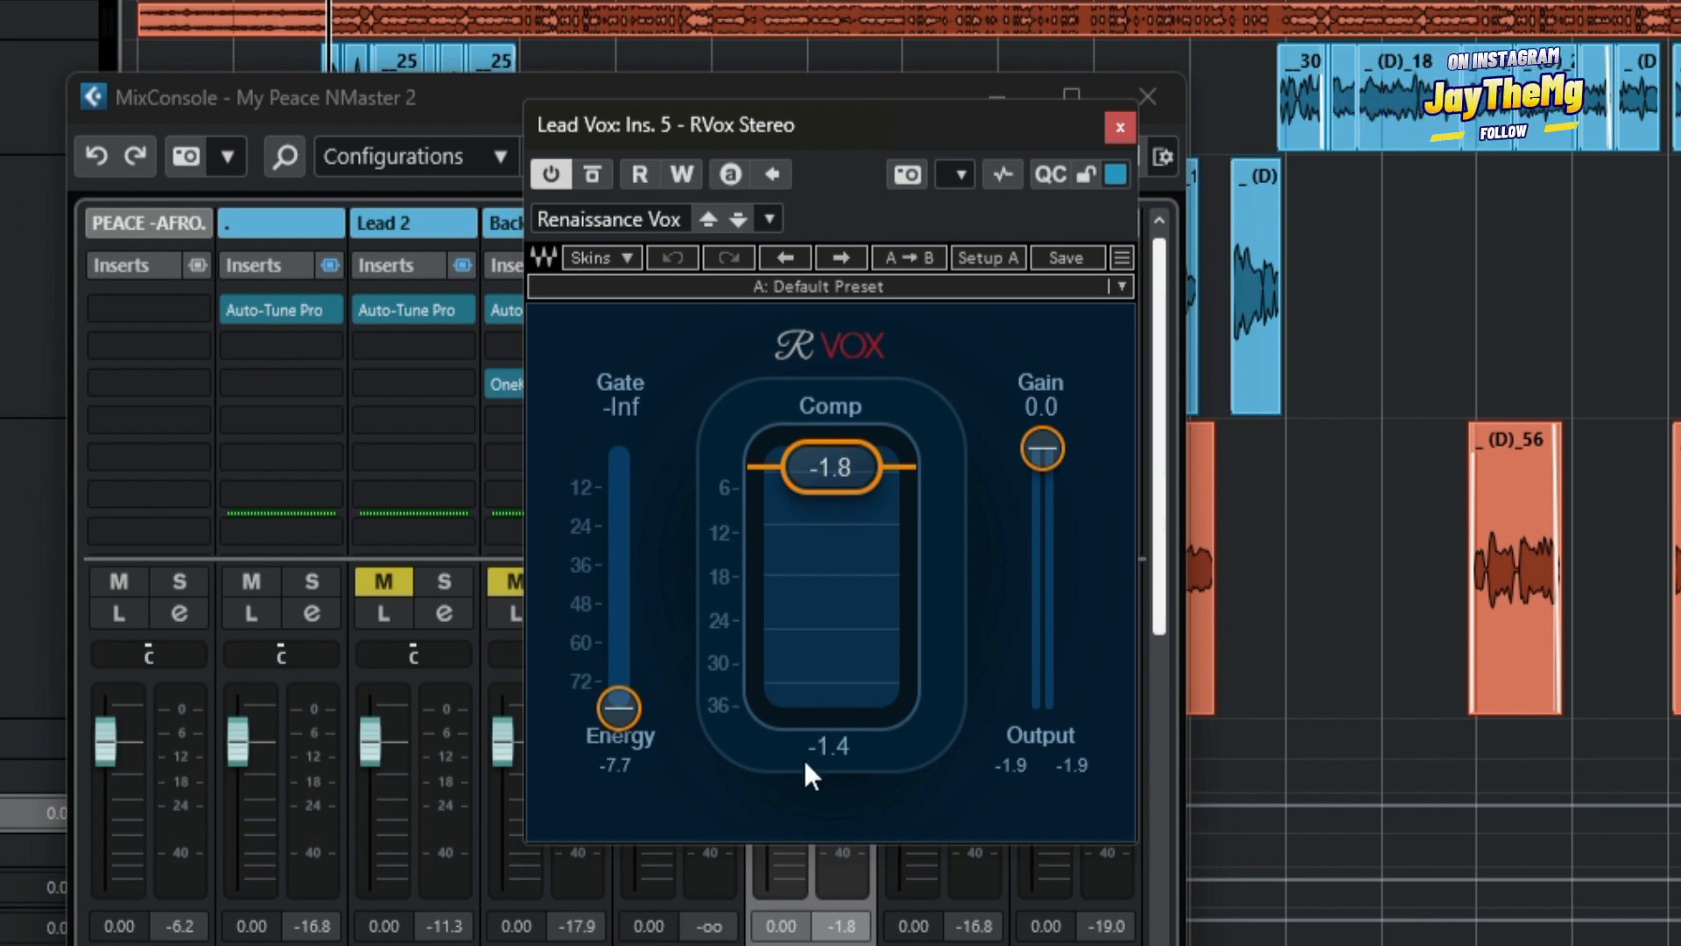
{"action": "left_click", "coordinate": [808, 450]}
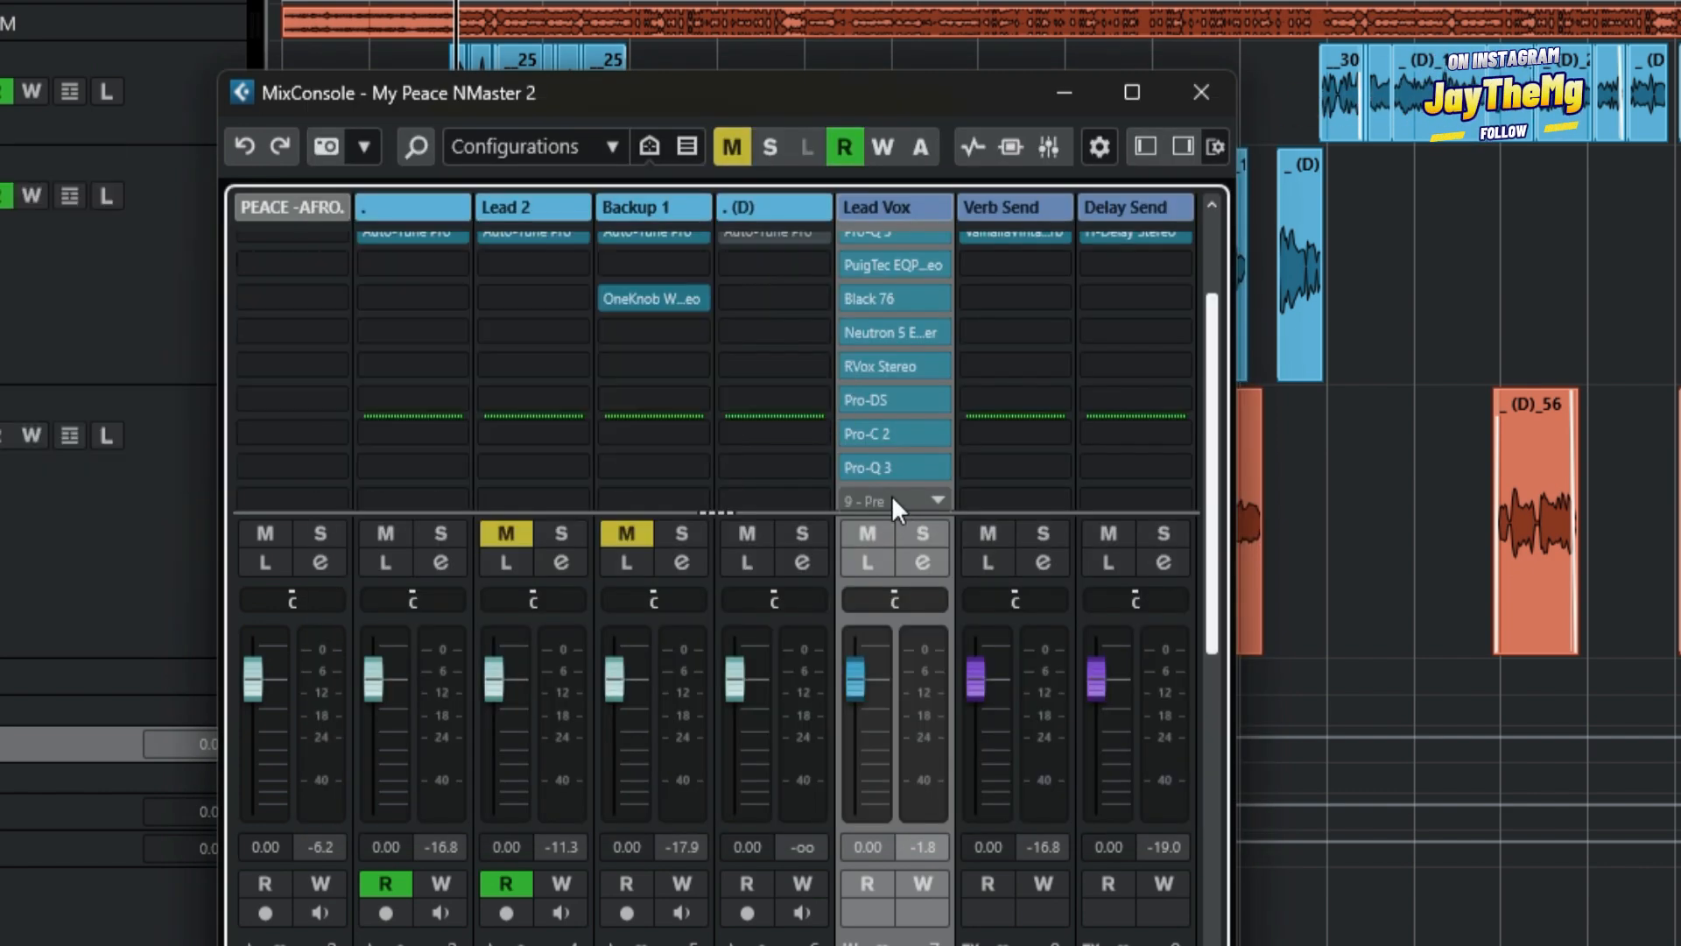
Open the Lead Vox channel's last Pro-Q 3 insert and audition its 2847.3 Hz band in solo during playback.
{"action": "left_click", "coordinate": [885, 467]}
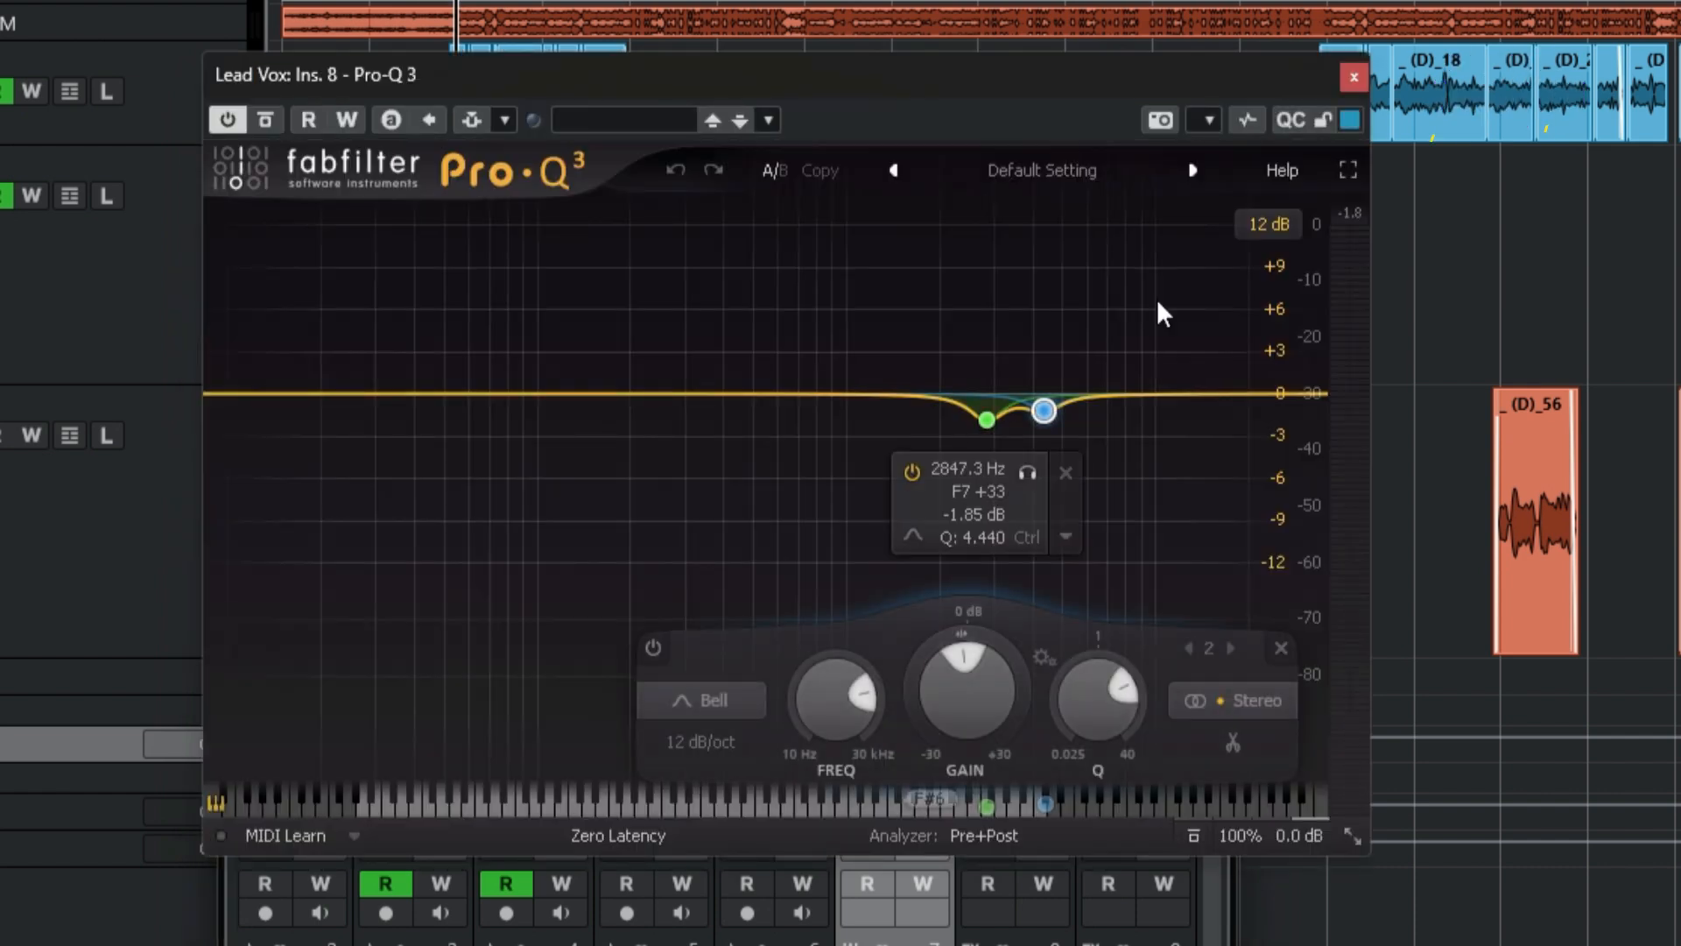
{"action": "left_click_drag", "start_coordinate": [1096, 77], "coordinate": [1079, 70]}
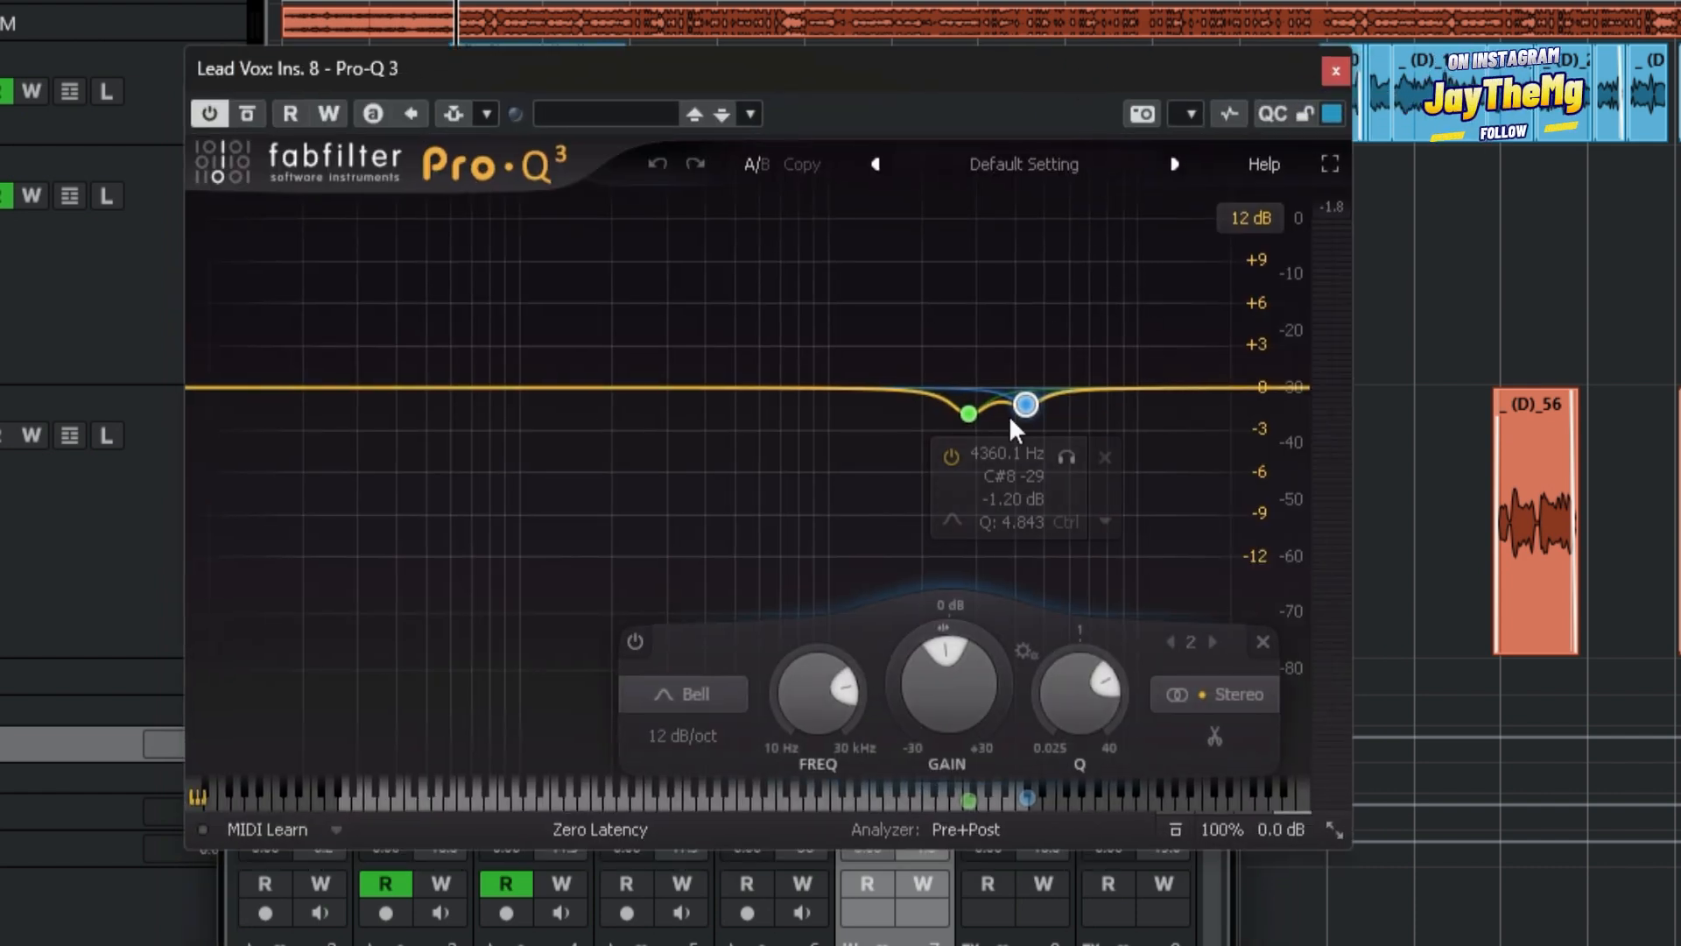
{"action": "mouse_move", "coordinate": [972, 415]}
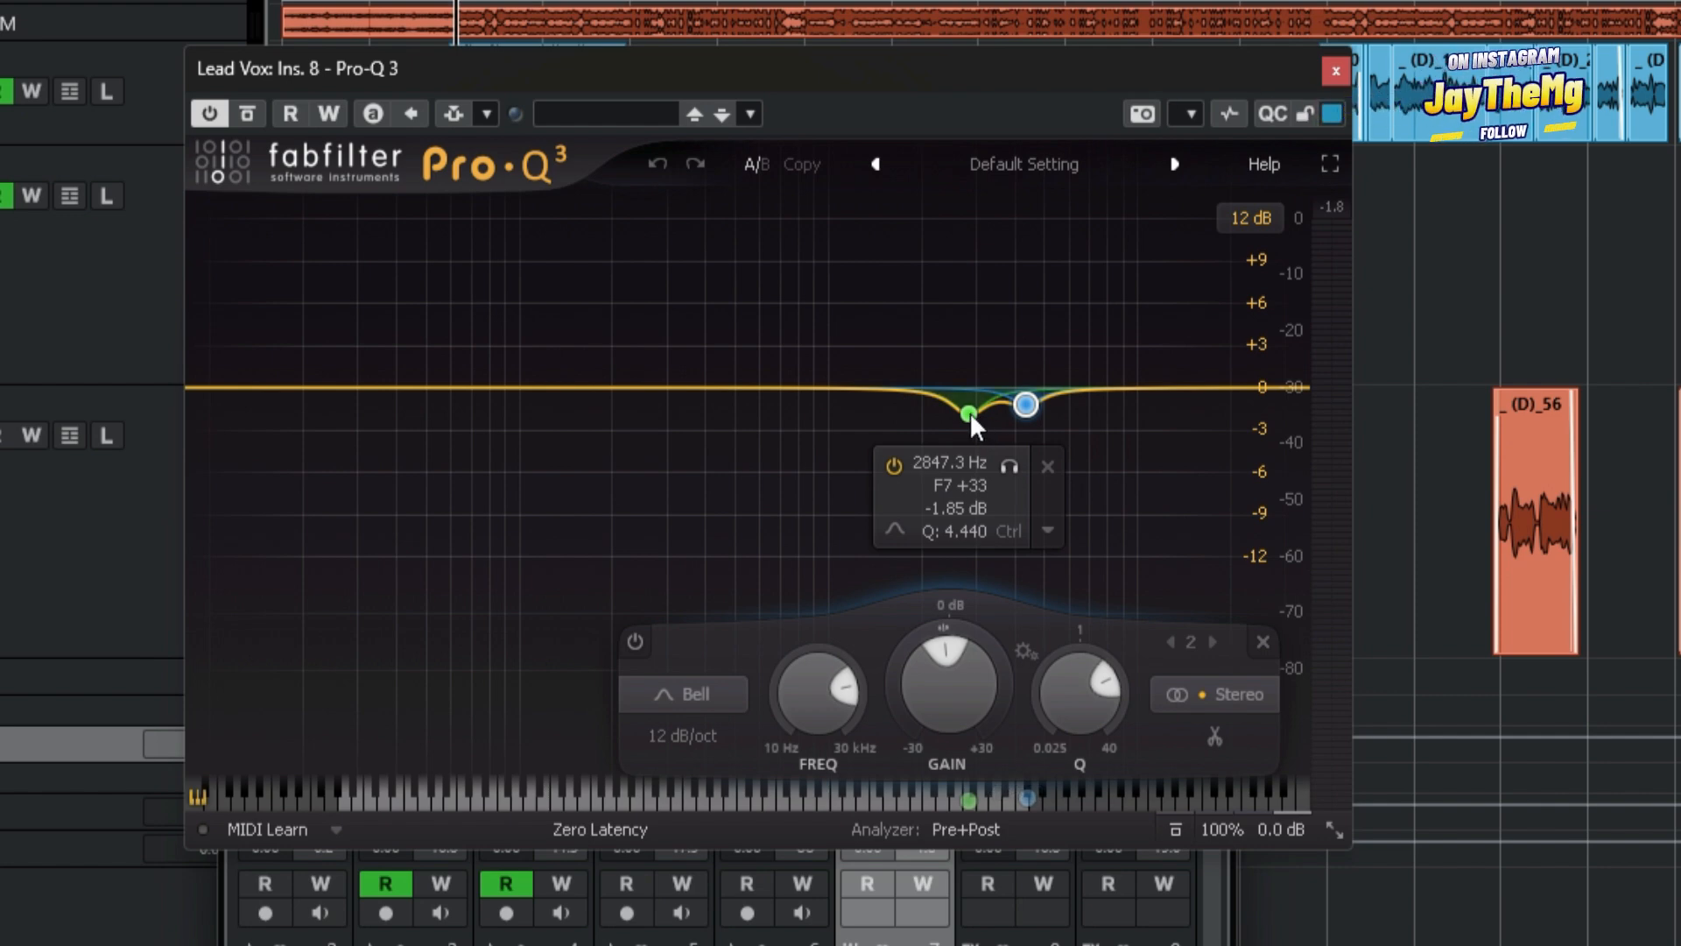
{"action": "left_click", "coordinate": [970, 412]}
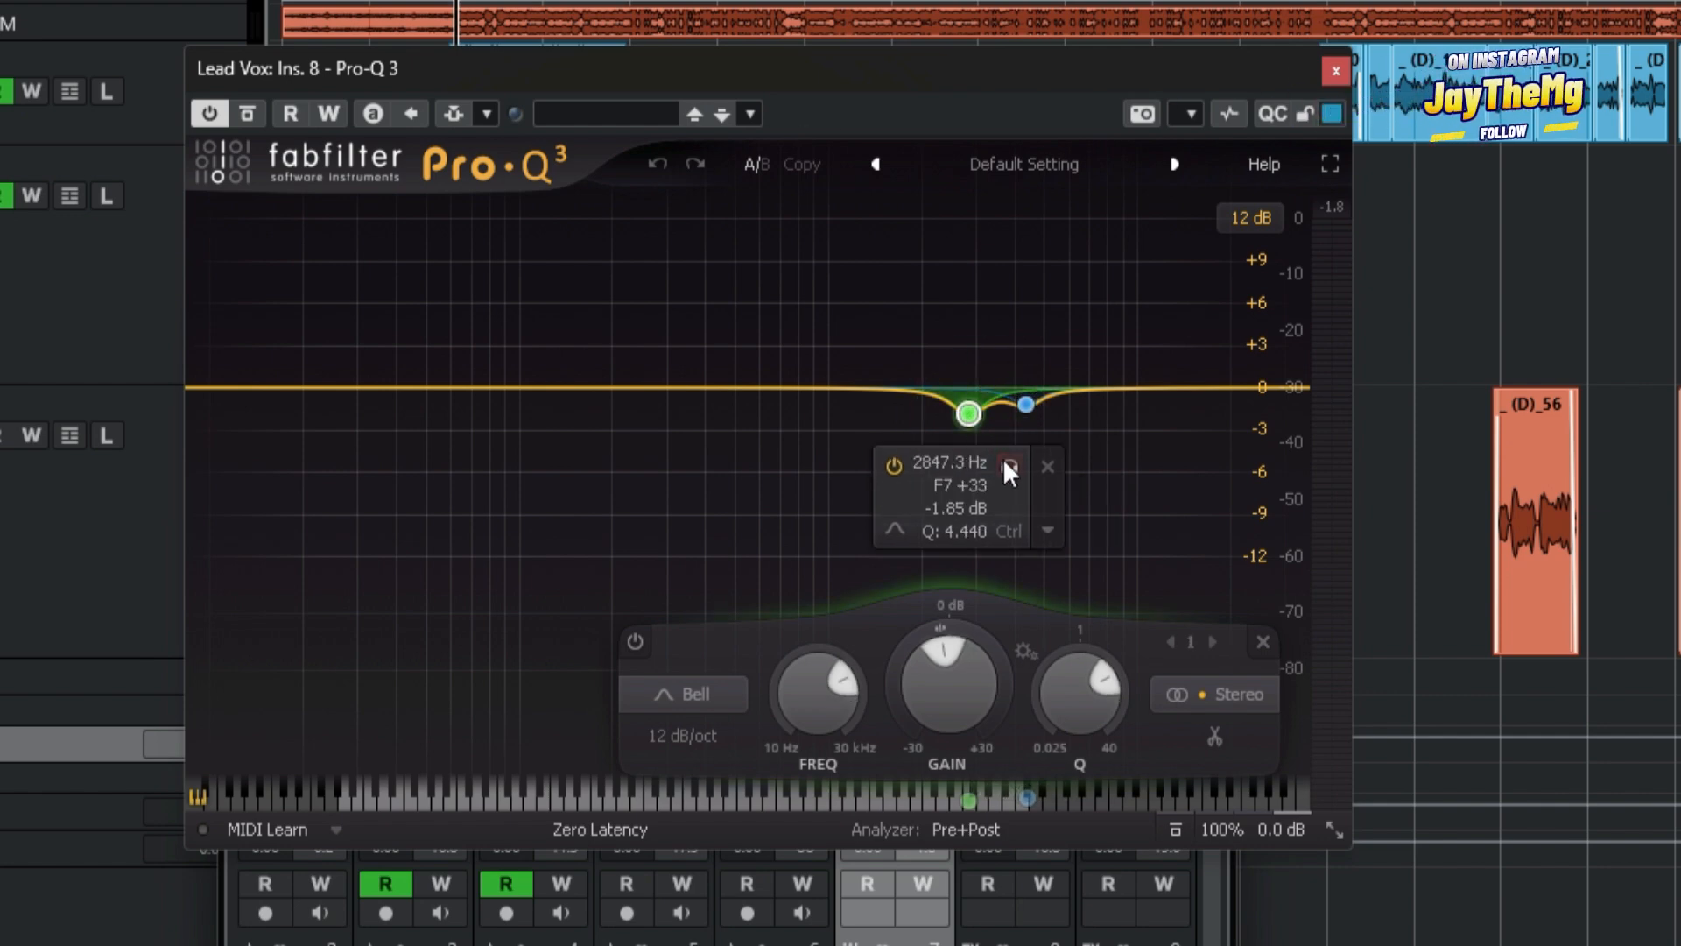
{"action": "left_click", "coordinate": [1008, 466]}
{"action": "key", "text": "space"}
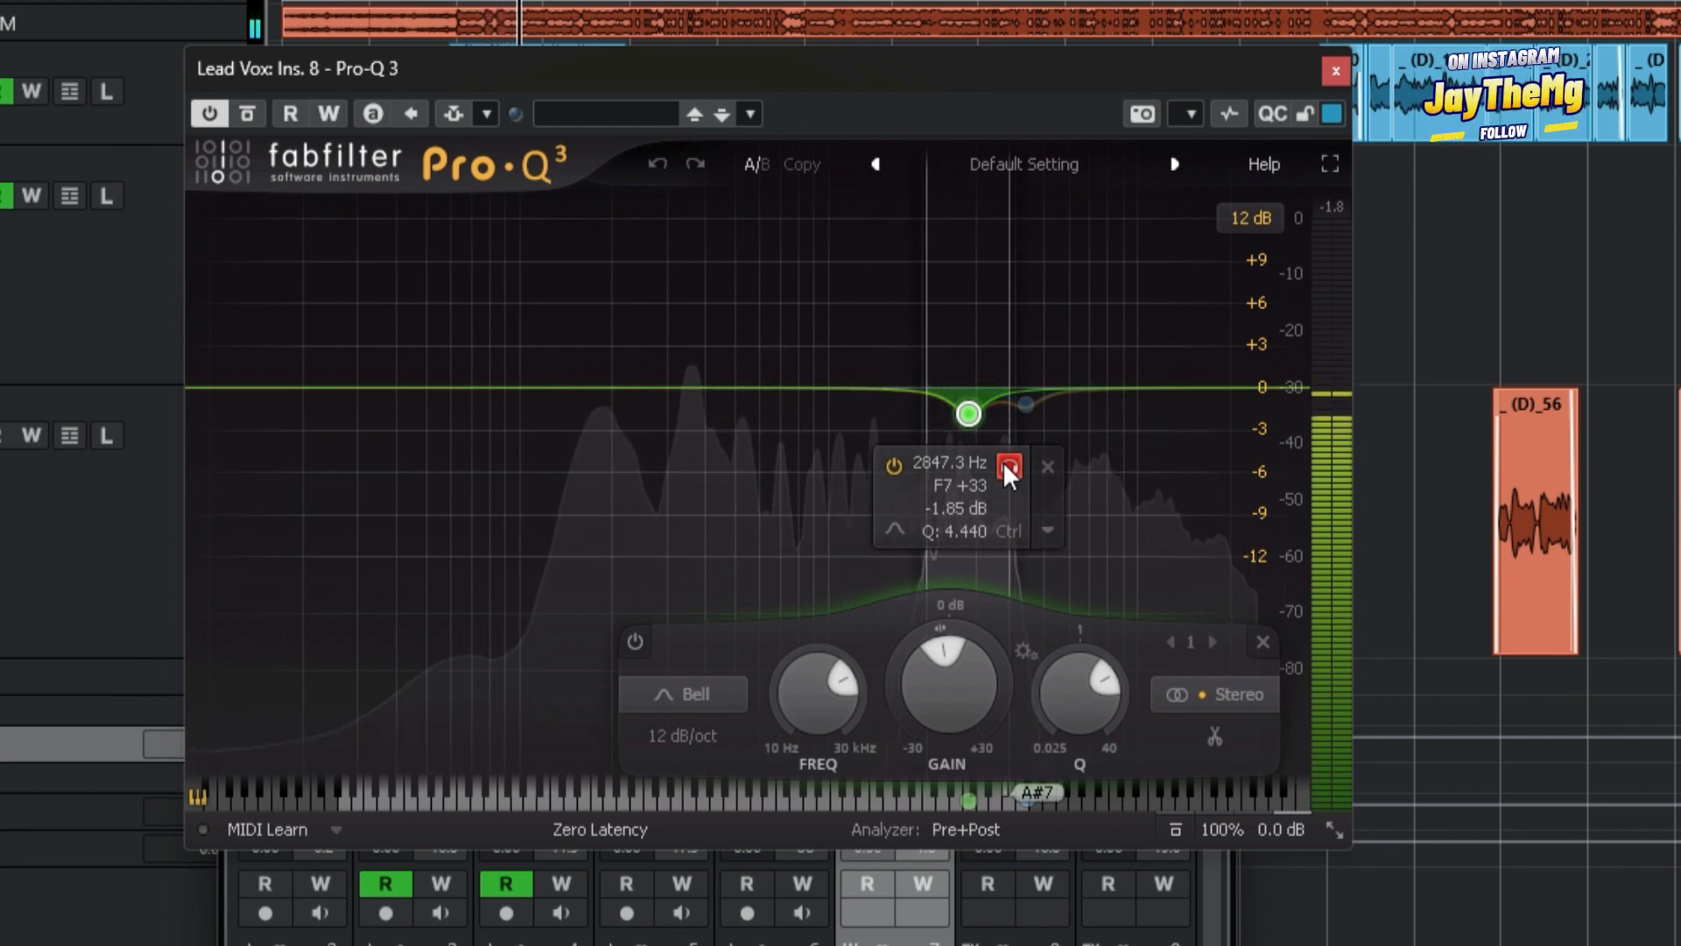
{"action": "key", "text": "space"}
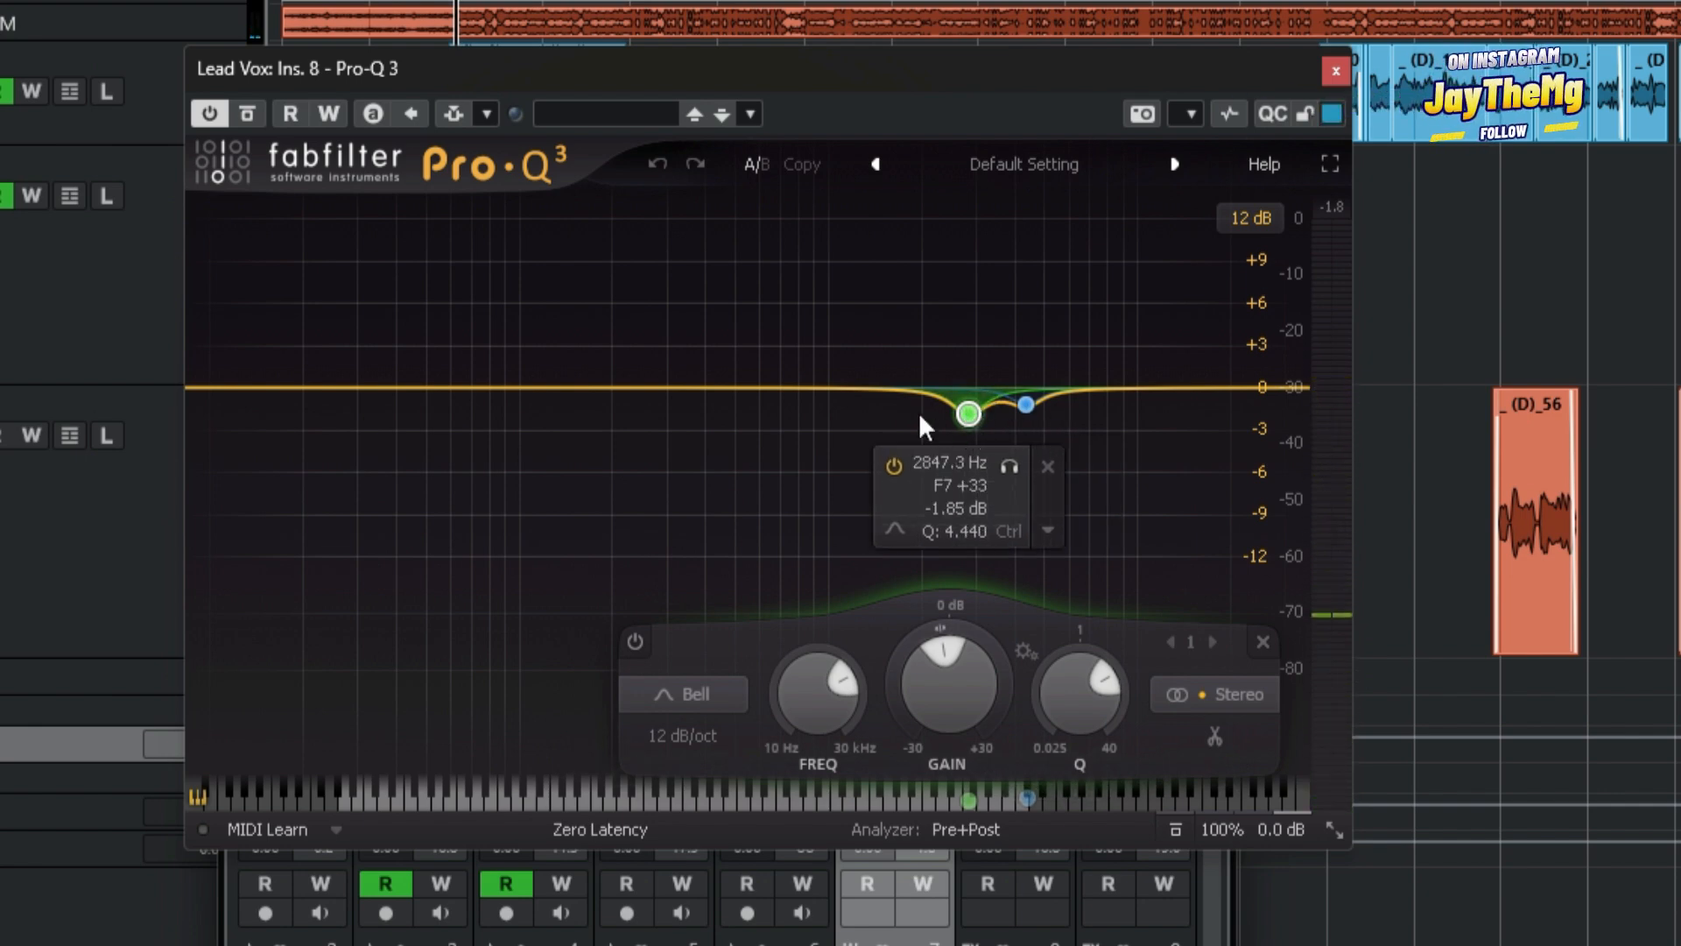
Audition the higher-frequency dip in solo during playback and move it to 4030.9 Hz at -1.20 dB.
{"action": "left_click", "coordinate": [1023, 405]}
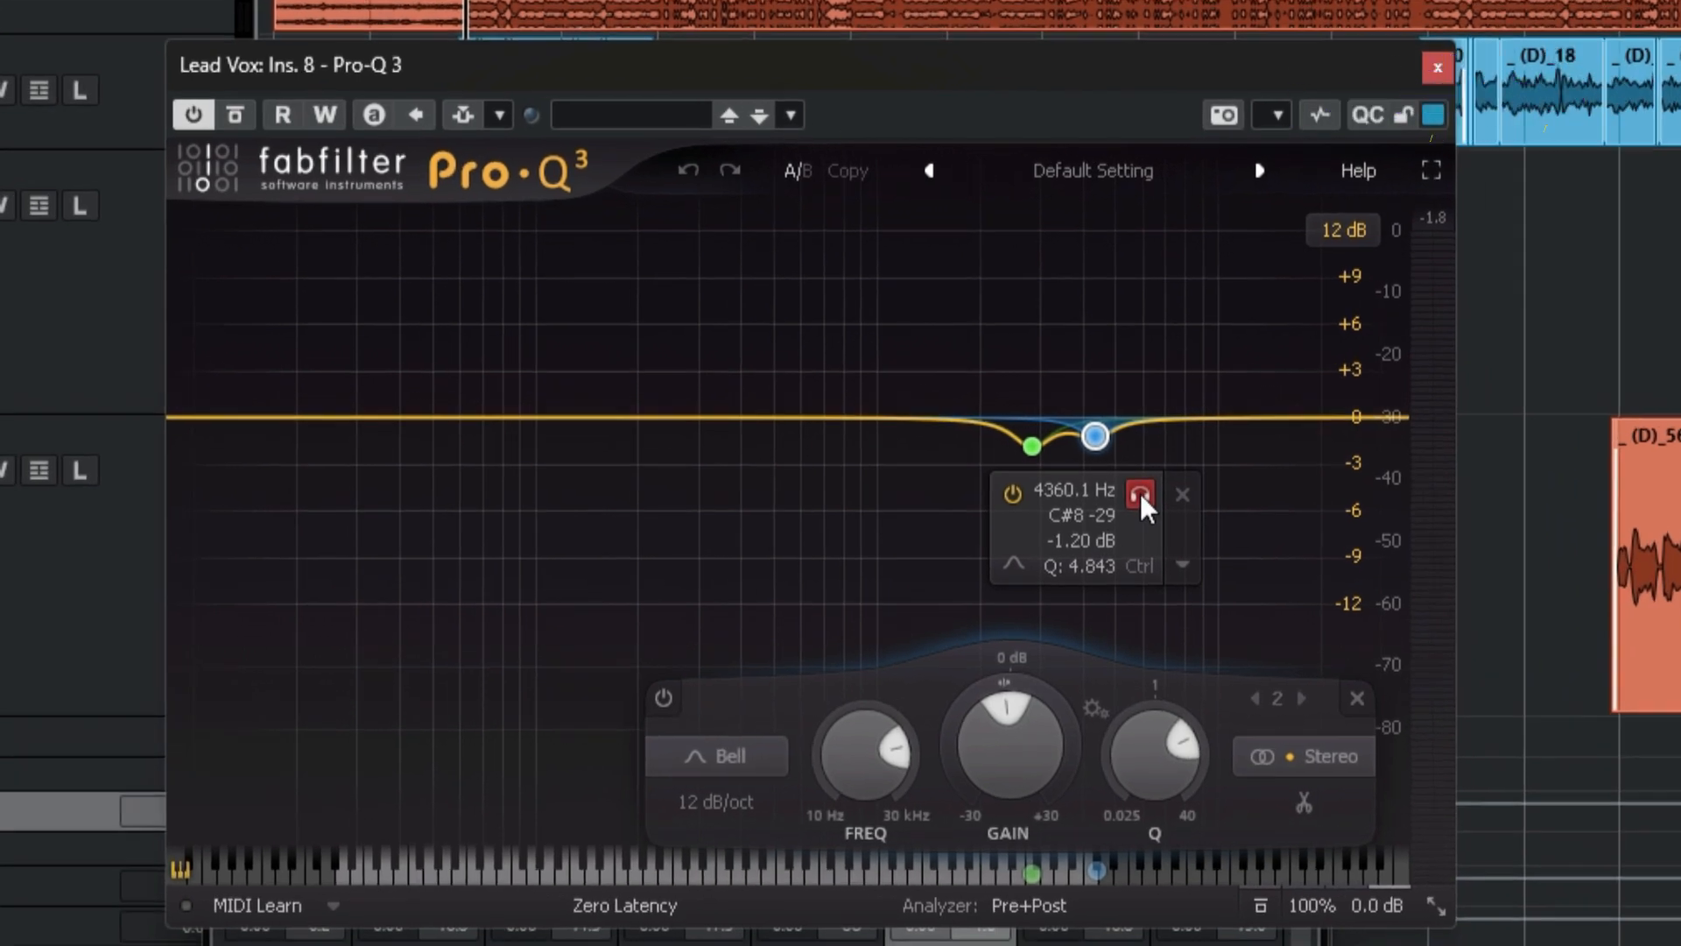
{"action": "key", "text": "space"}
{"action": "mouse_move", "coordinate": [1140, 492]}
{"action": "left_mouse_down"}
{"action": "mouse_move", "coordinate": [1114, 493]}
{"action": "mouse_move", "coordinate": [1167, 517]}
{"action": "mouse_move", "coordinate": [1121, 517]}
{"action": "left_mouse_up"}
{"action": "key", "text": "space"}
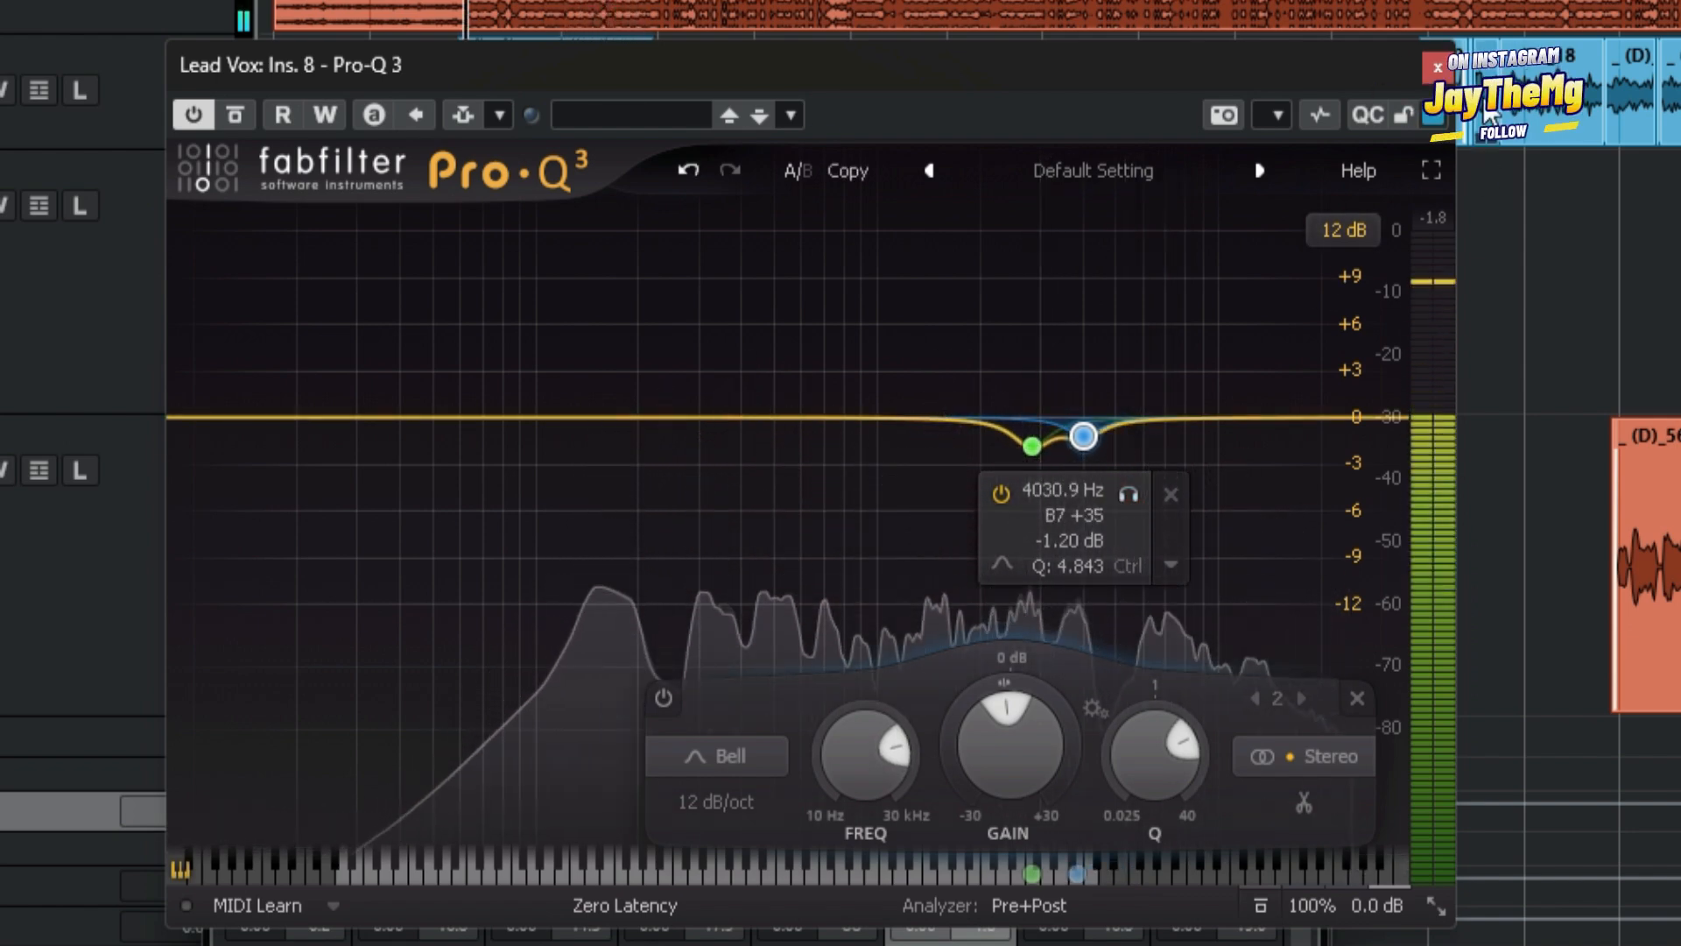
{"action": "left_click", "coordinate": [1437, 69]}
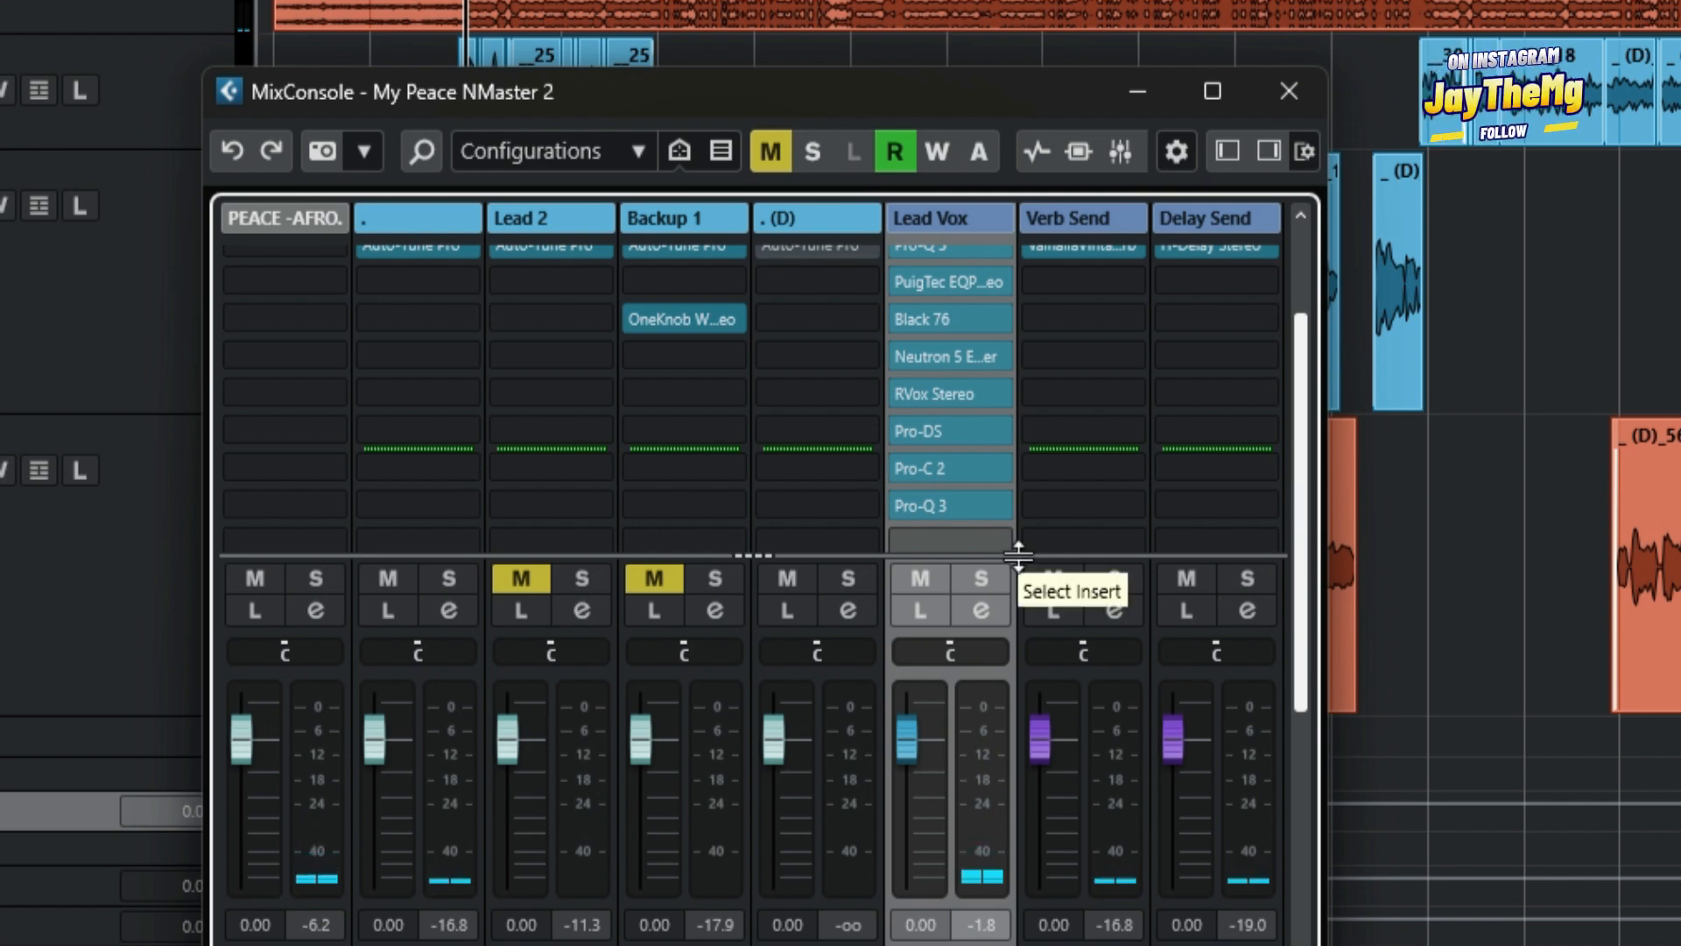
Inspect the ValhallaVintageVerb on Verb Send and the H-Delay on Delay Send, leaving the mixer closed and playback stopped.
{"action": "mouse_move", "coordinate": [984, 515]}
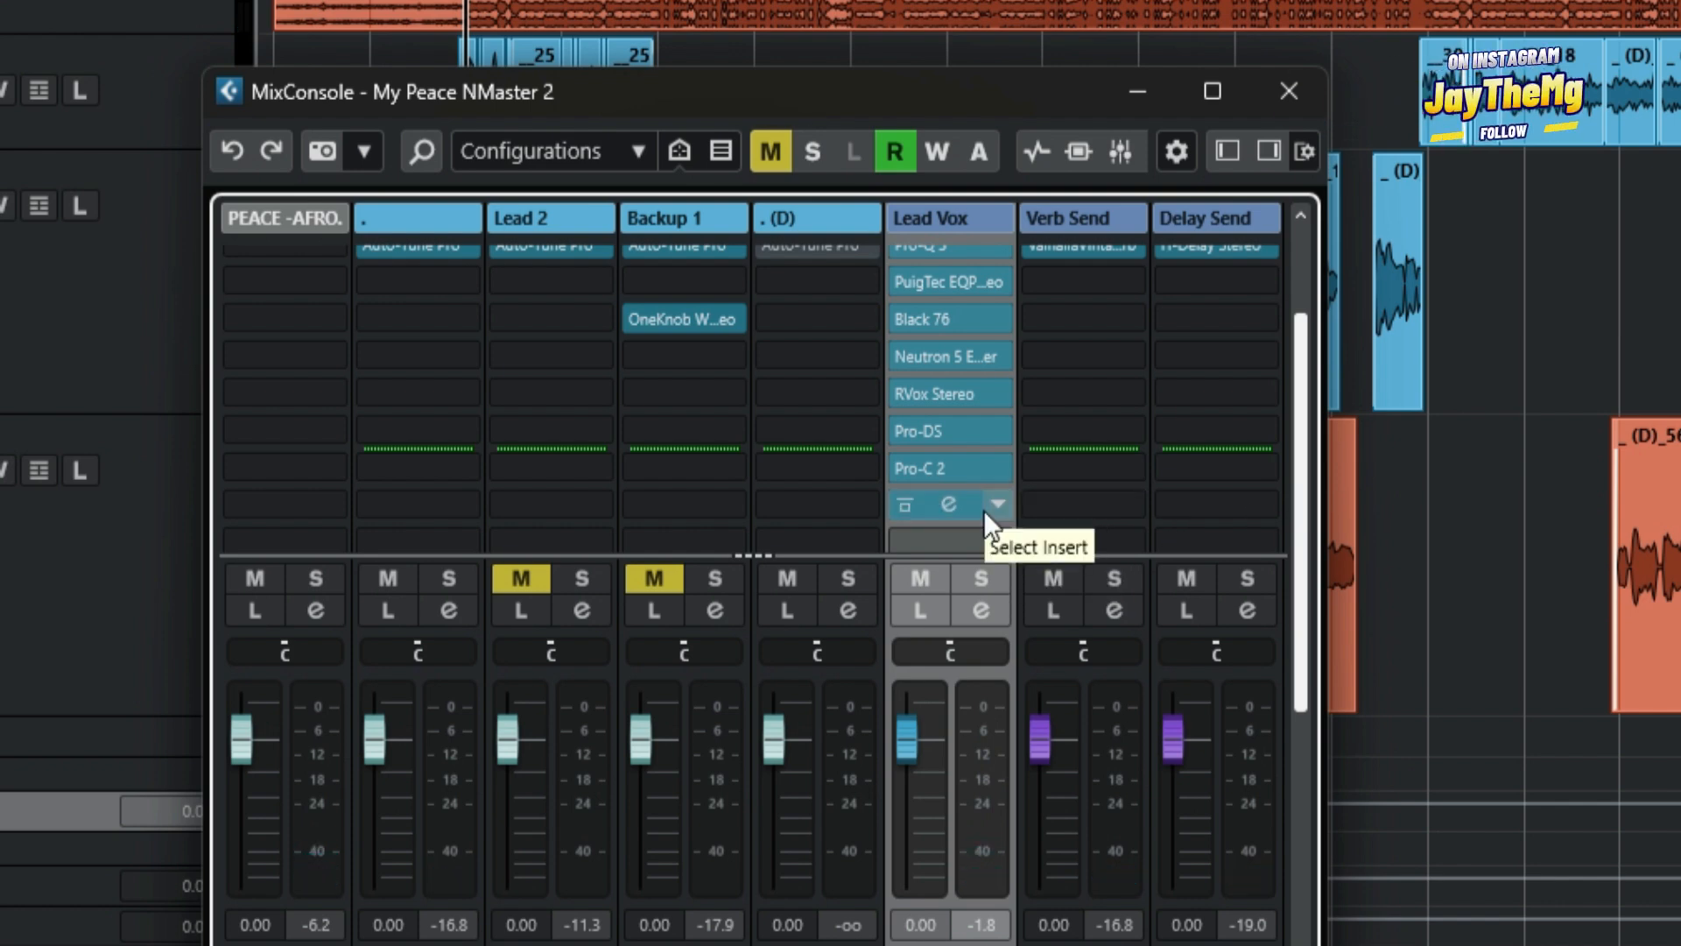
{"action": "scroll", "coordinate": [762, 570], "scroll_direction": "right", "scroll_amount": 1}
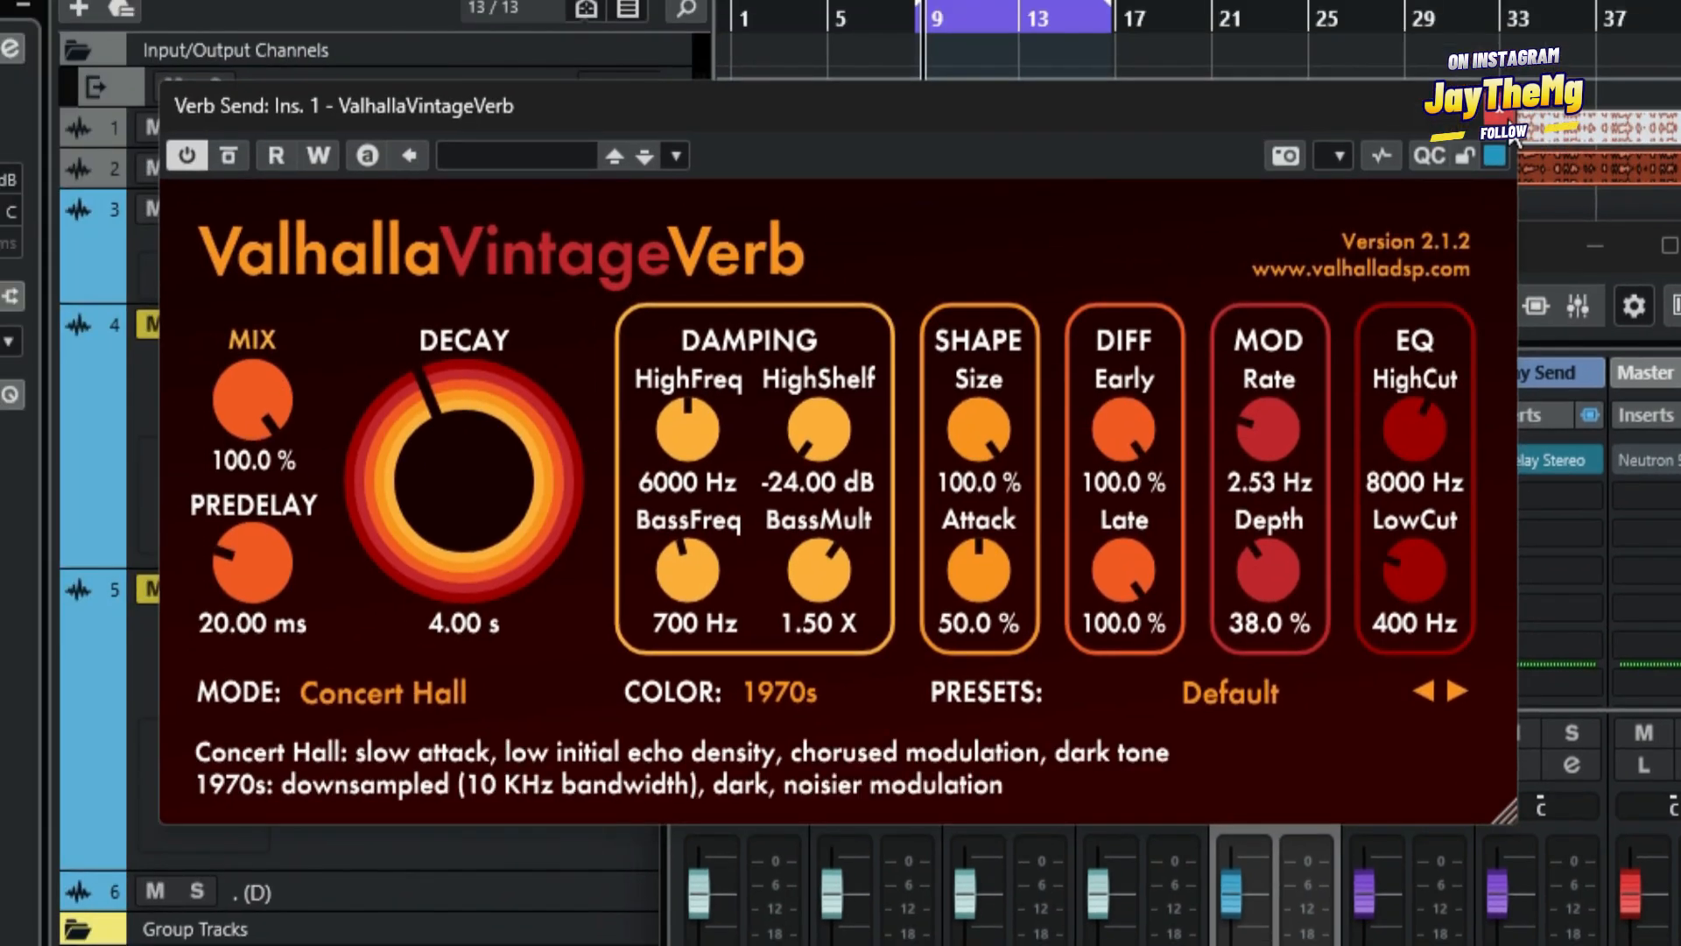
{"action": "left_click", "coordinate": [1500, 106]}
{"action": "left_click", "coordinate": [1531, 457]}
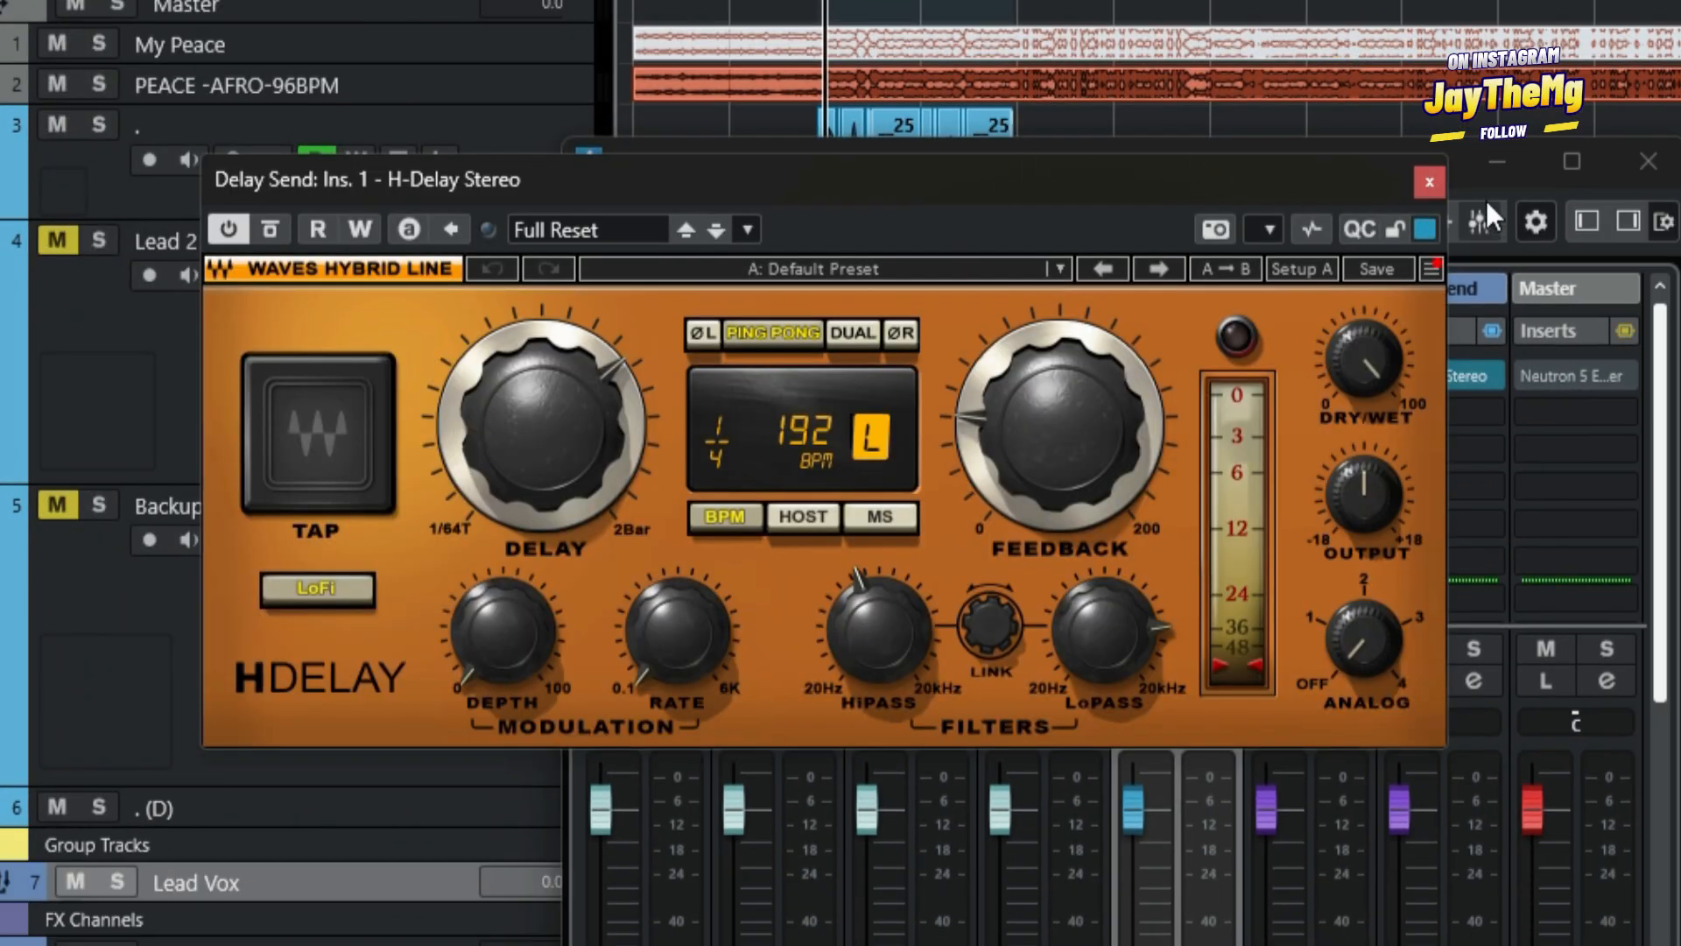
{"action": "left_click", "coordinate": [1430, 182]}
{"action": "left_click", "coordinate": [1648, 161]}
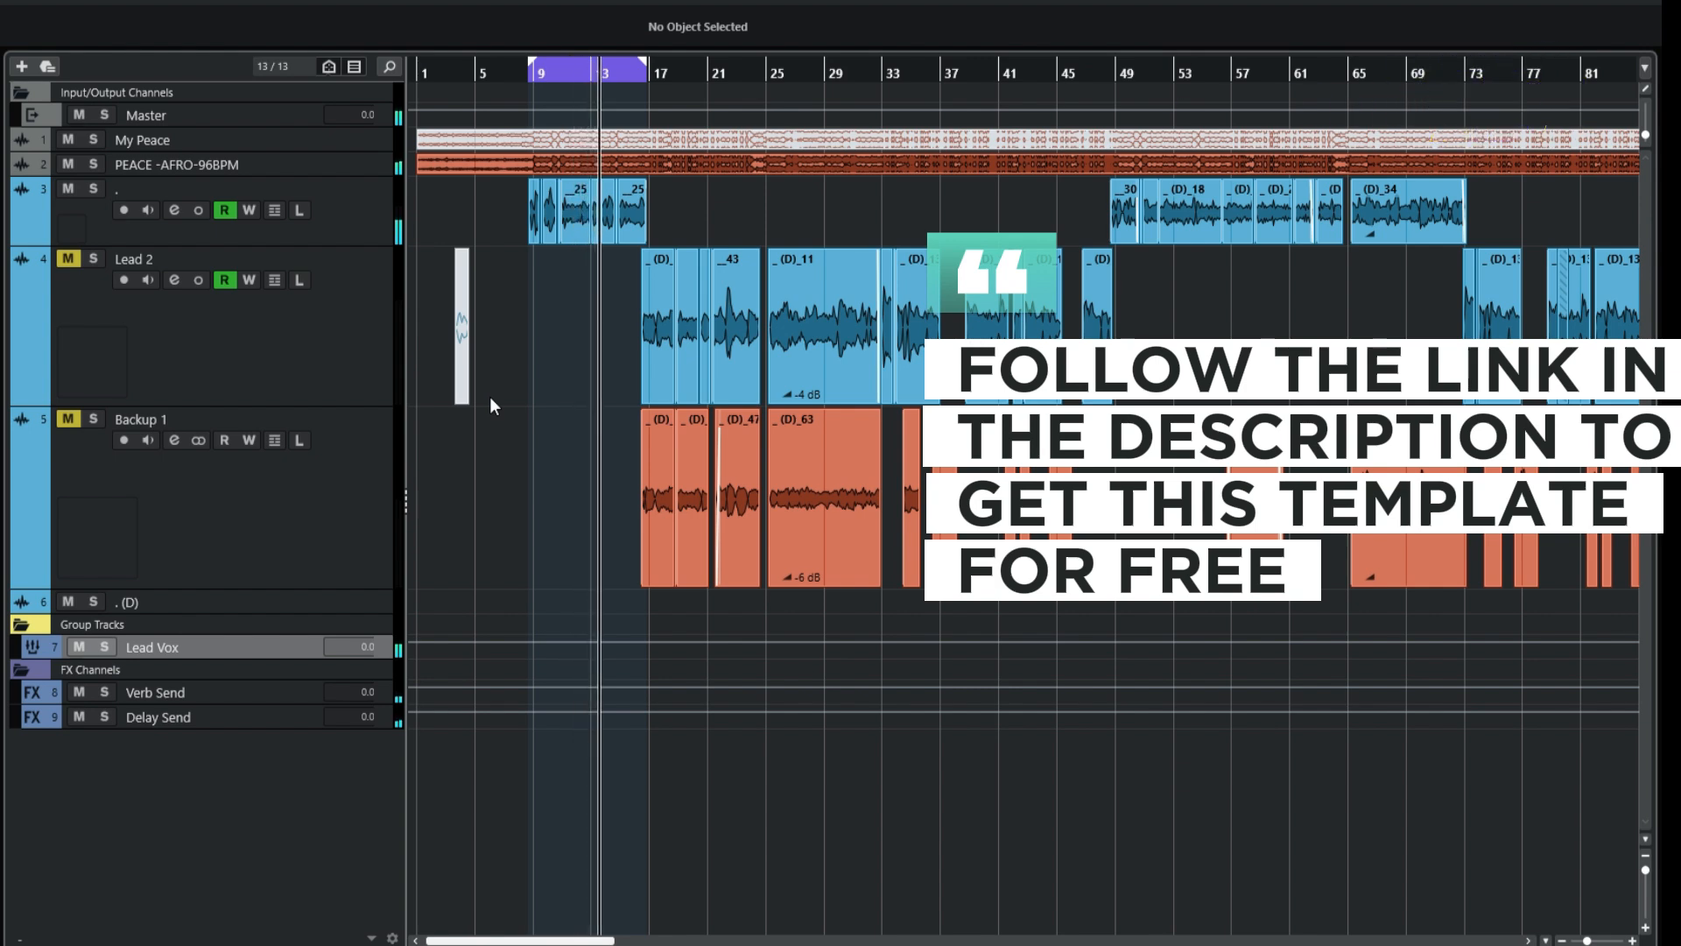
{"action": "key", "text": "space"}
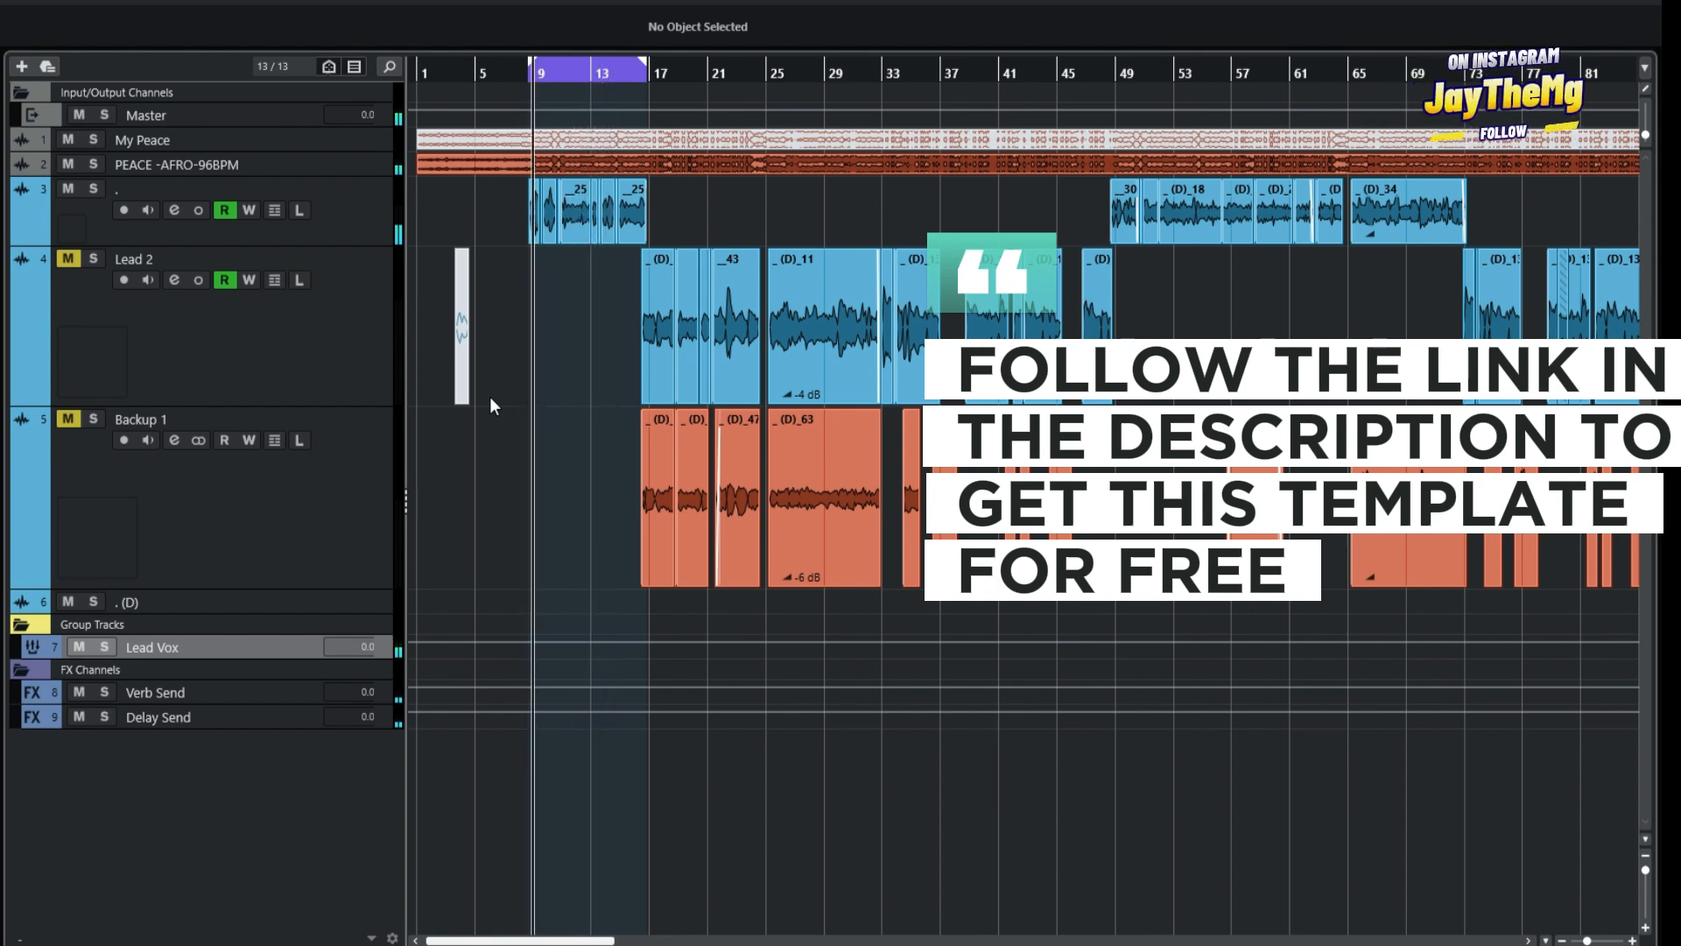